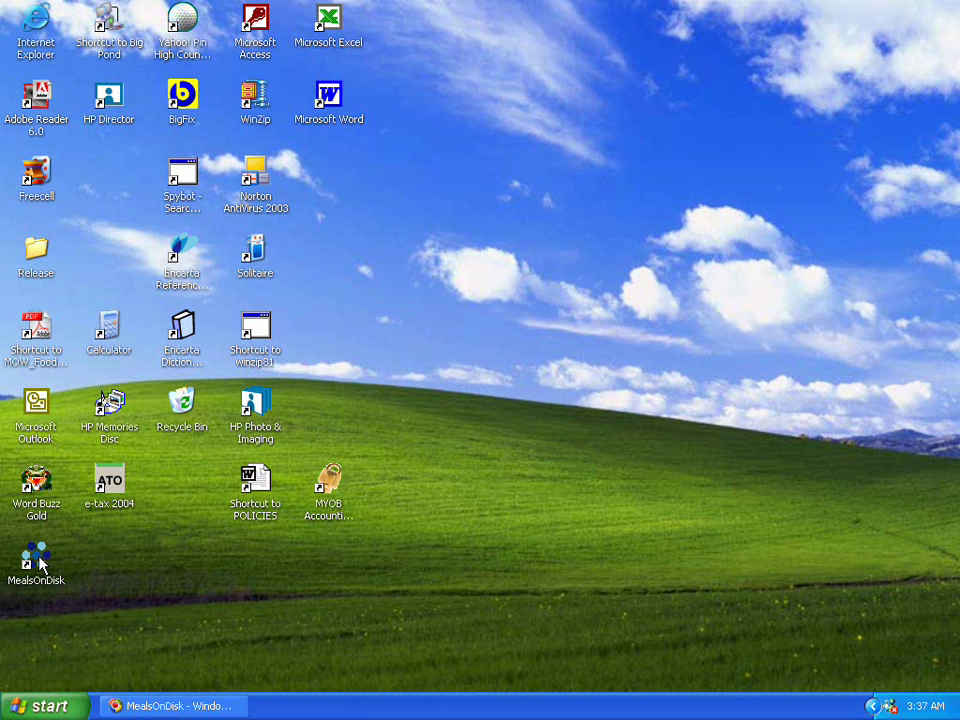
# Step: Launch MealsOnDisk from its desktop shortcut
pyautogui.click(38, 562)
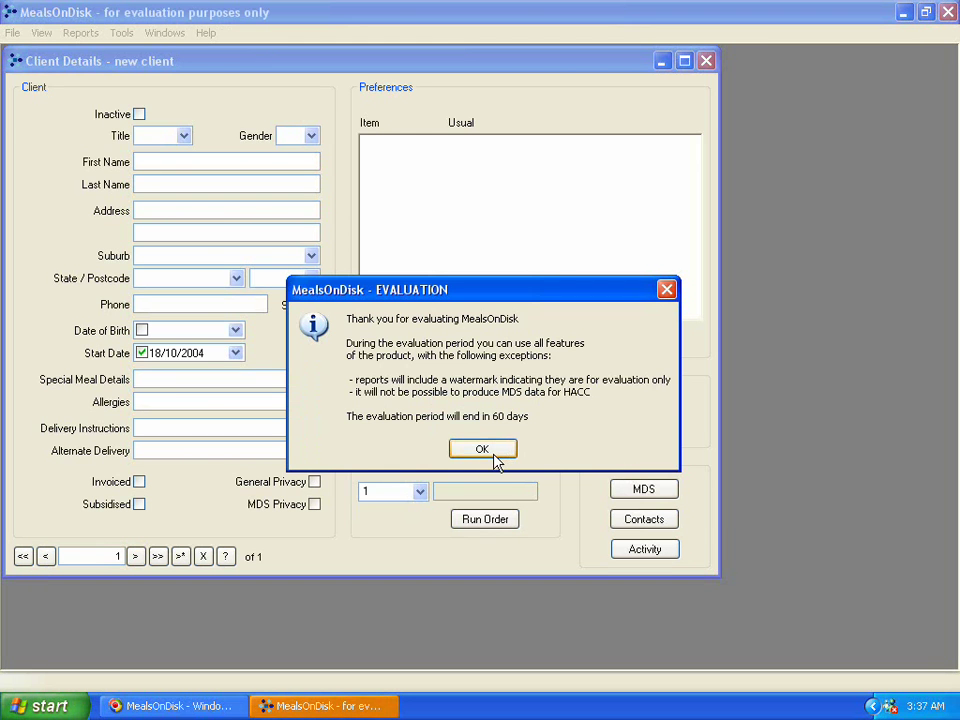
# Step: Dismiss the 60-day evaluation notice and enter 'Dr' as the new client's title
pyautogui.click(495, 449)
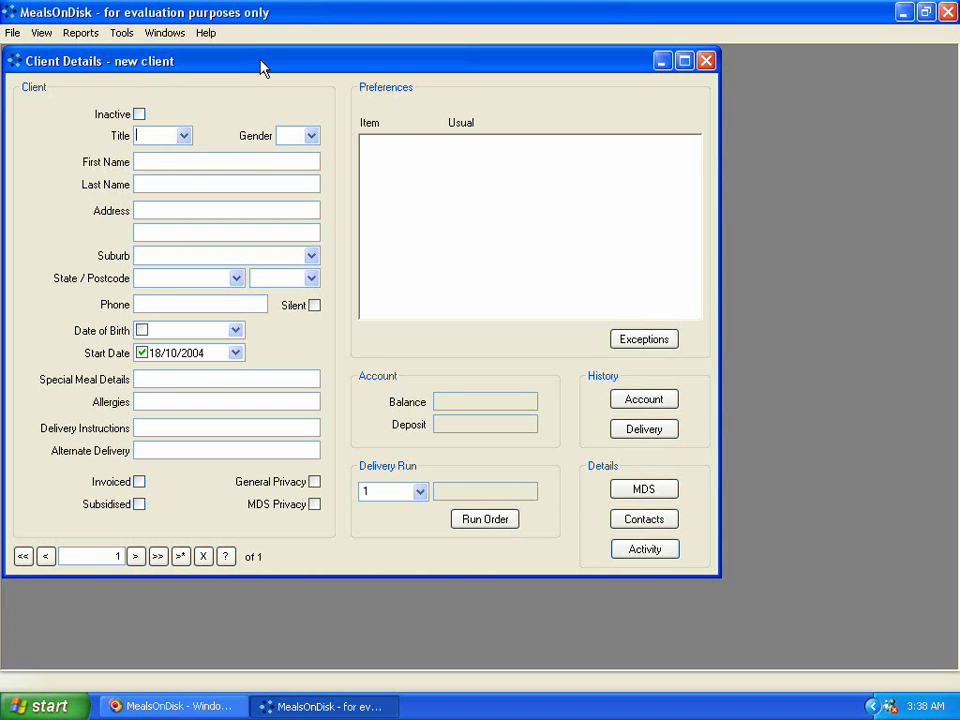
pyautogui.click(184, 140)
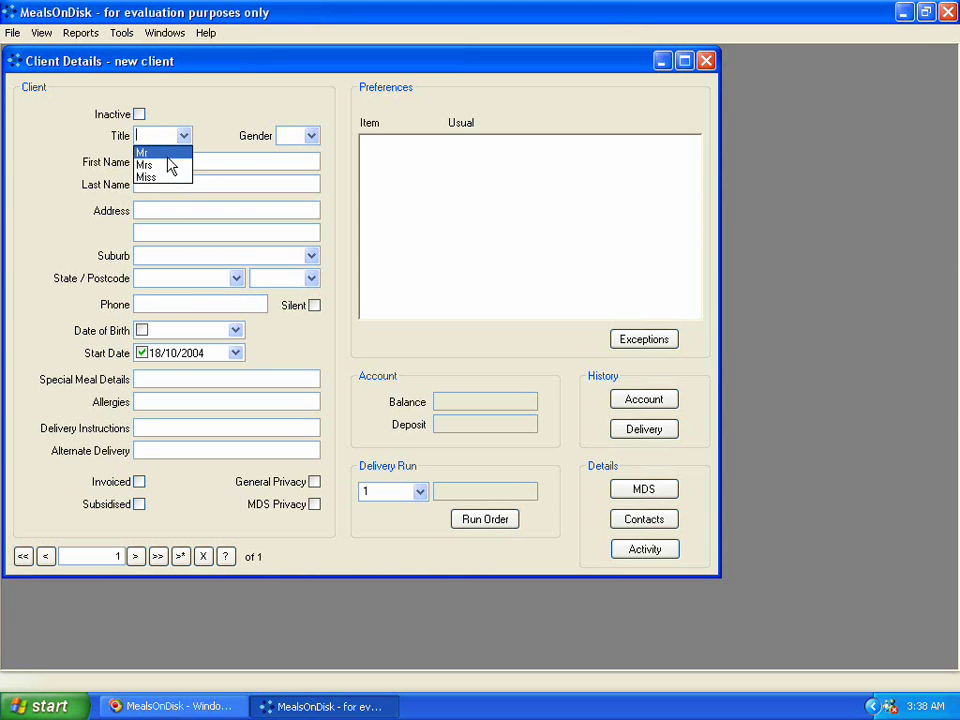
pyautogui.click(185, 135)
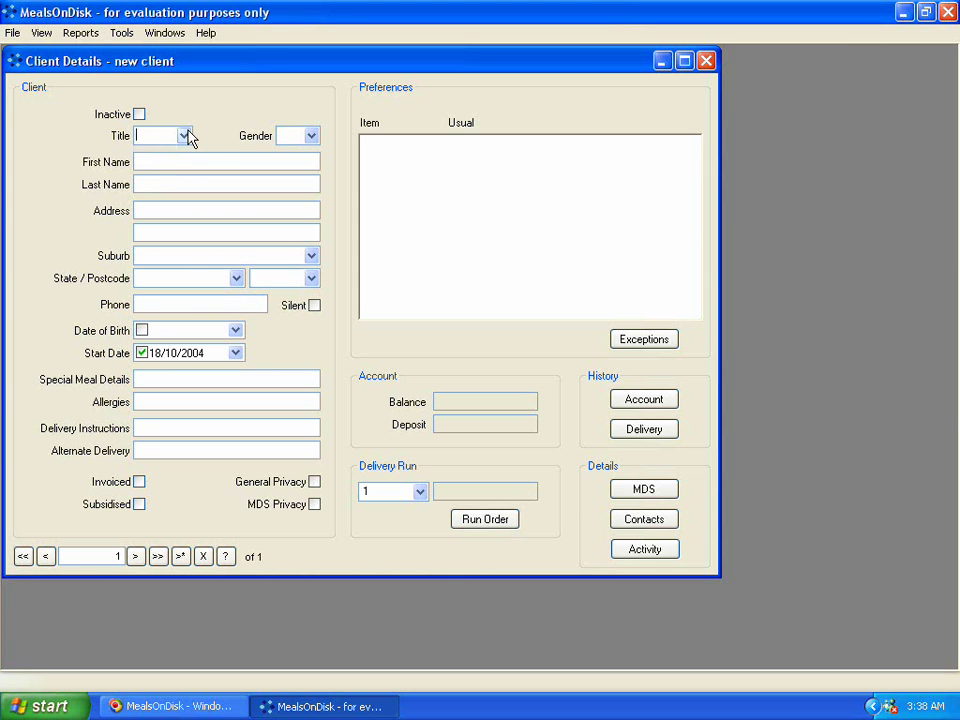
pyautogui.click(185, 135)
pyautogui.click(185, 135)
pyautogui.write('Dr')
pyautogui.press('Tab')
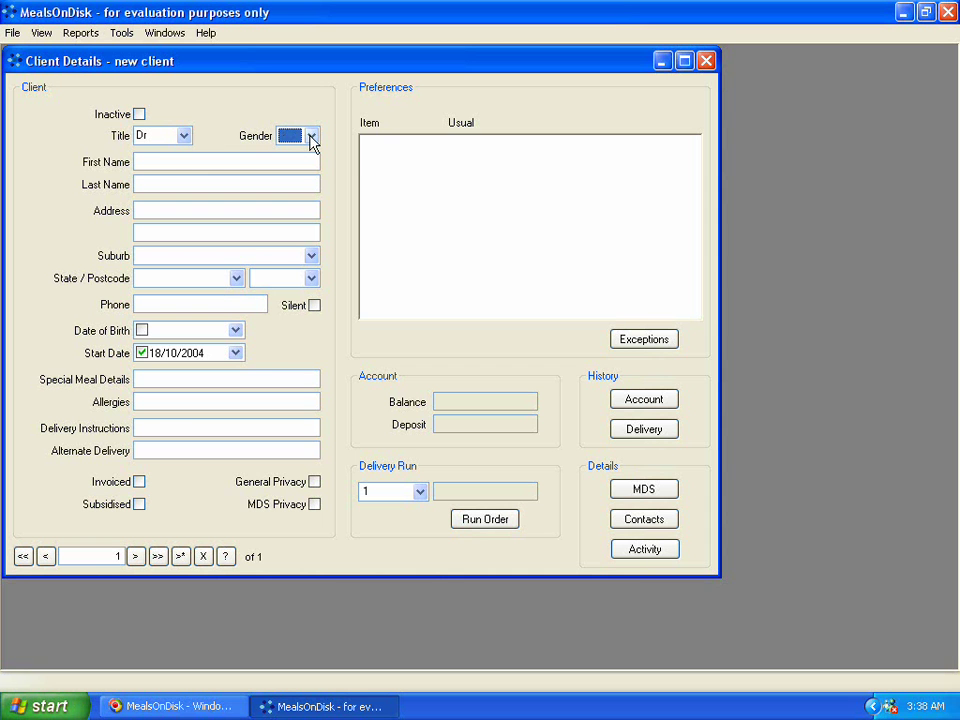
# Step: Set the client's gender to M and enter the client's first and last name
pyautogui.click(311, 137)
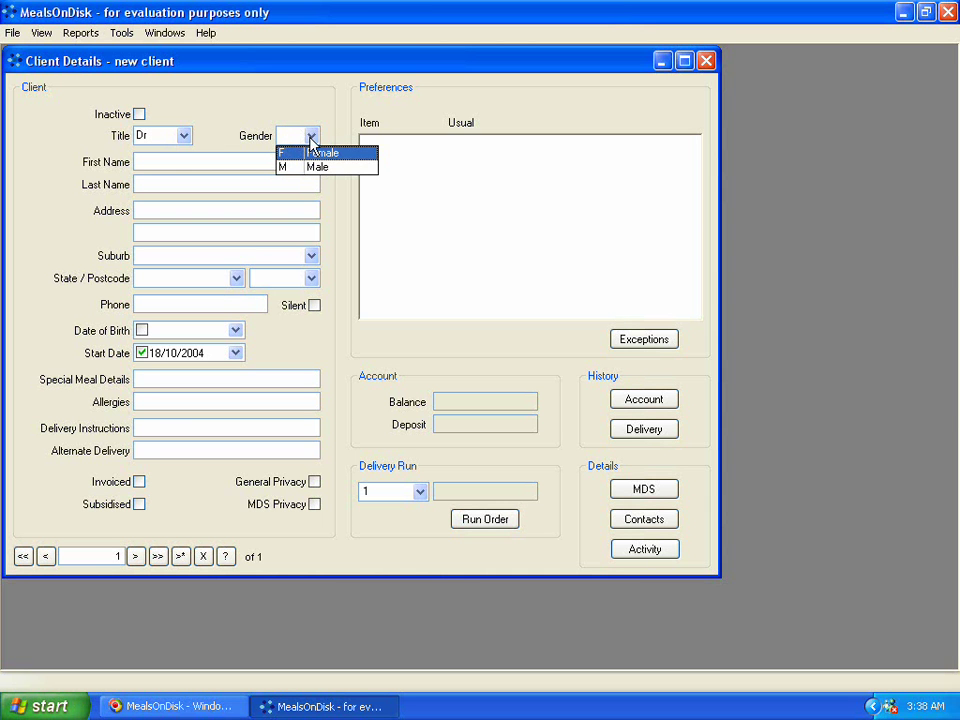
pyautogui.click(311, 168)
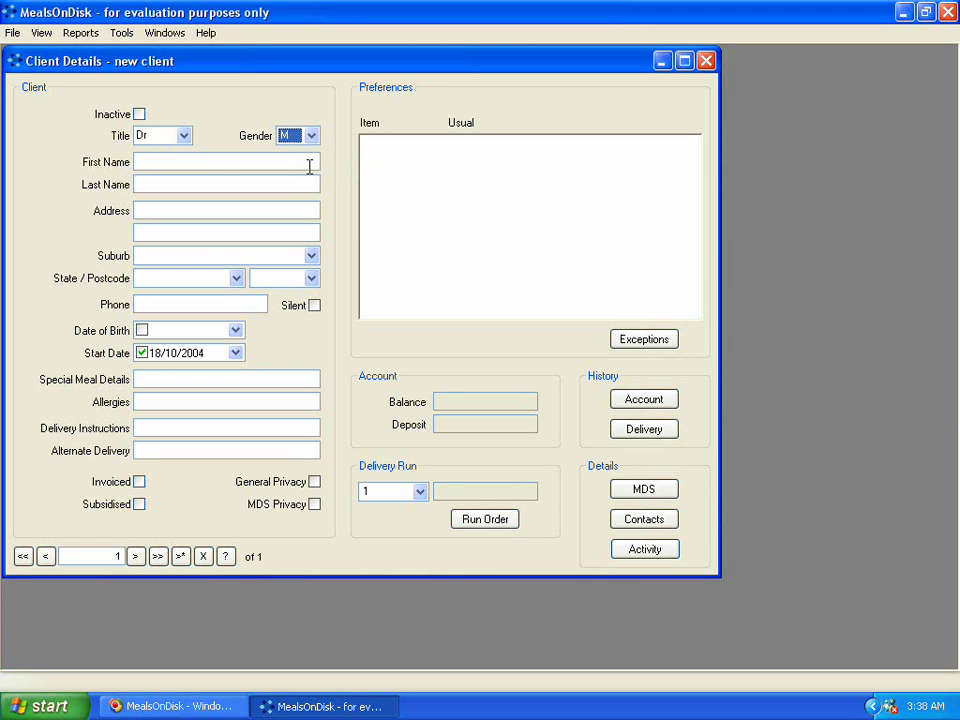
pyautogui.click(164, 161)
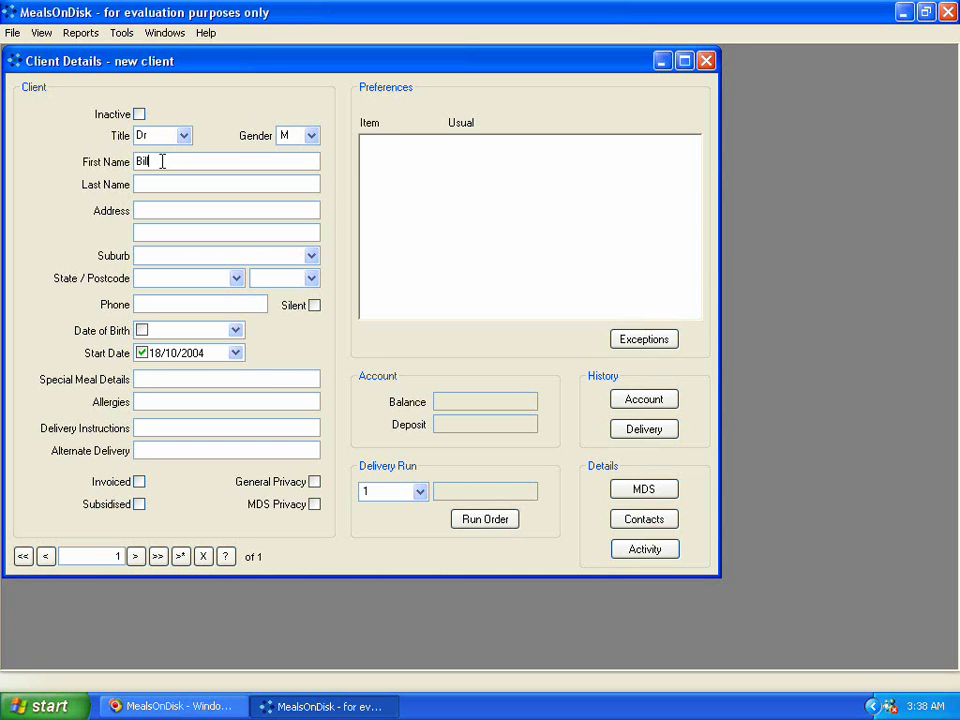
pyautogui.press('Tab')
pyautogui.press('Tab')
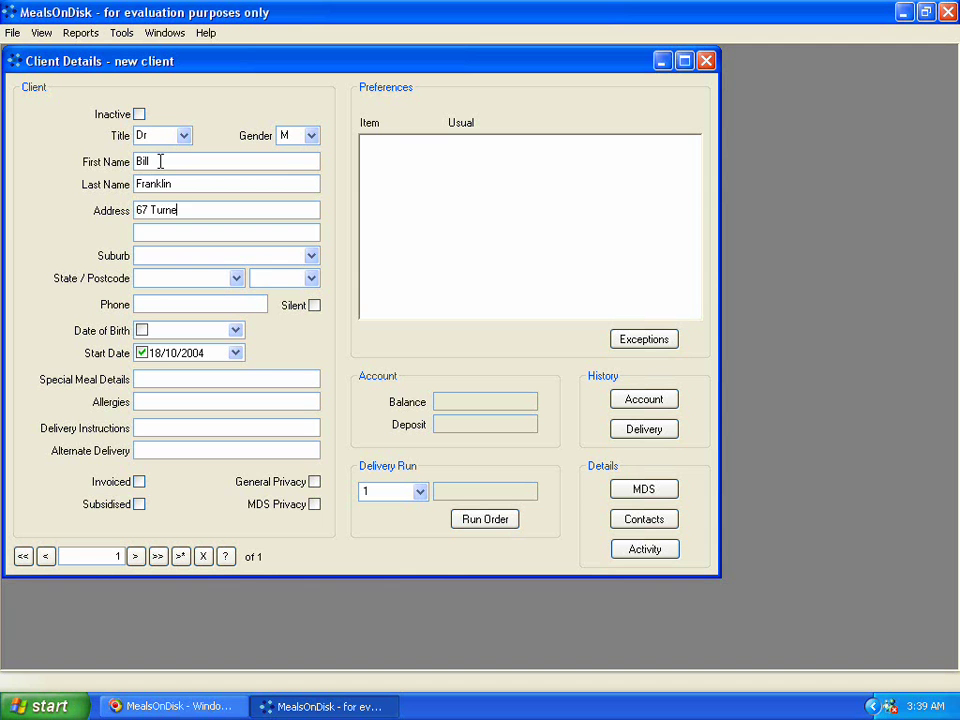
# Step: Enter the client's street address and suburb
pyautogui.press('Tab')
pyautogui.press('Tab')
pyautogui.write('South B')
pyautogui.press('BackSpace')
pyautogui.write('Melbourne')
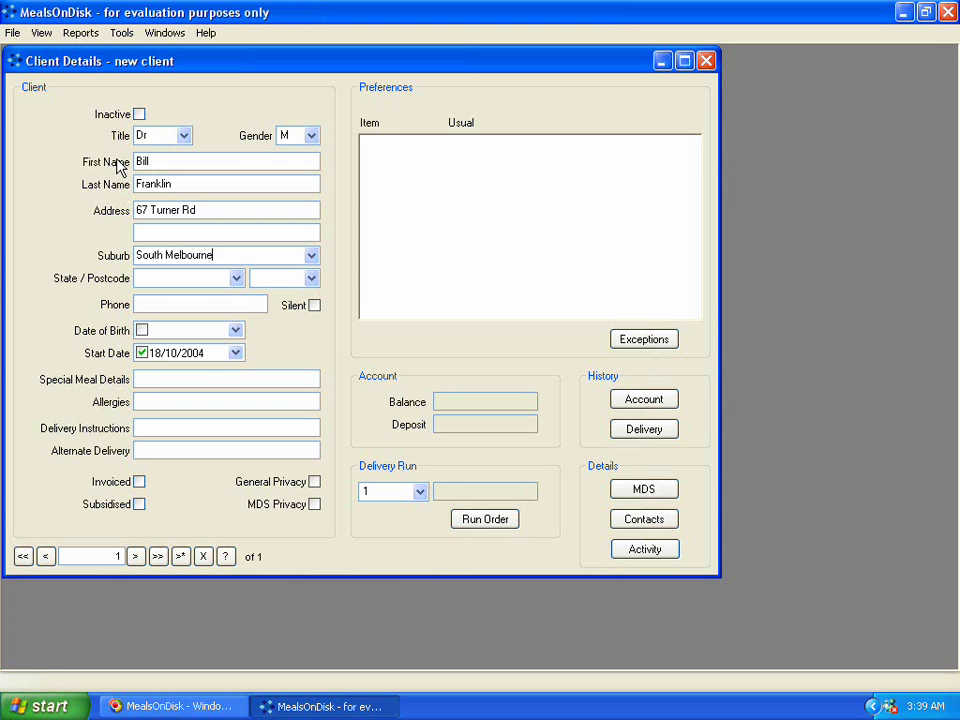
pyautogui.press('Tab')
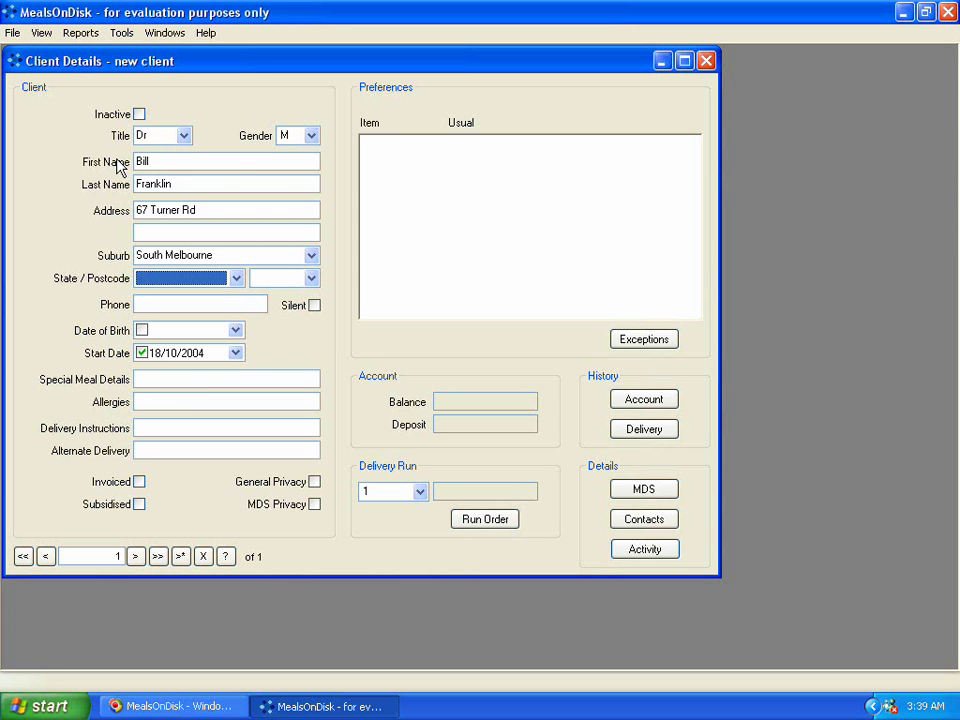
# Step: Set the state to VIC, then enter the client's postcode and phone number
pyautogui.click(236, 281)
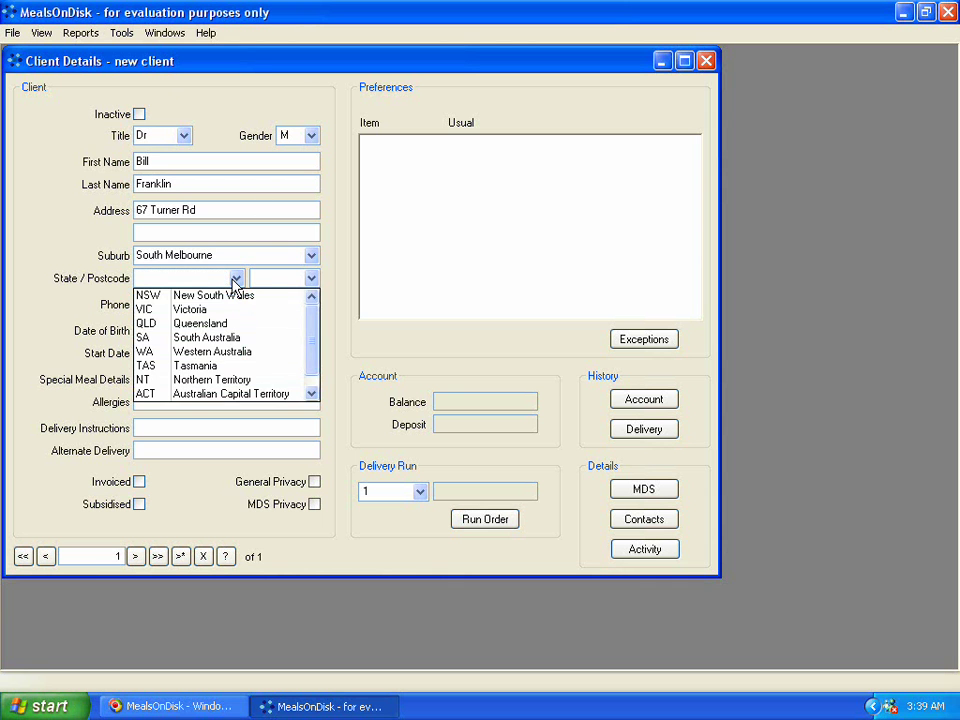
pyautogui.click(236, 281)
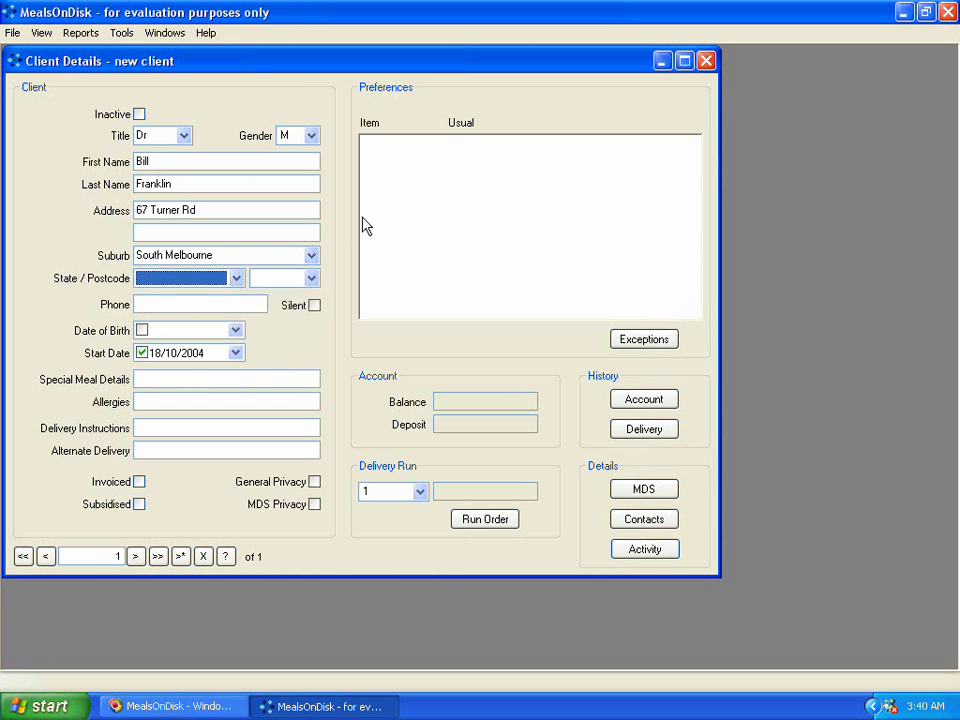
pyautogui.press('v')
pyautogui.press('Tab')
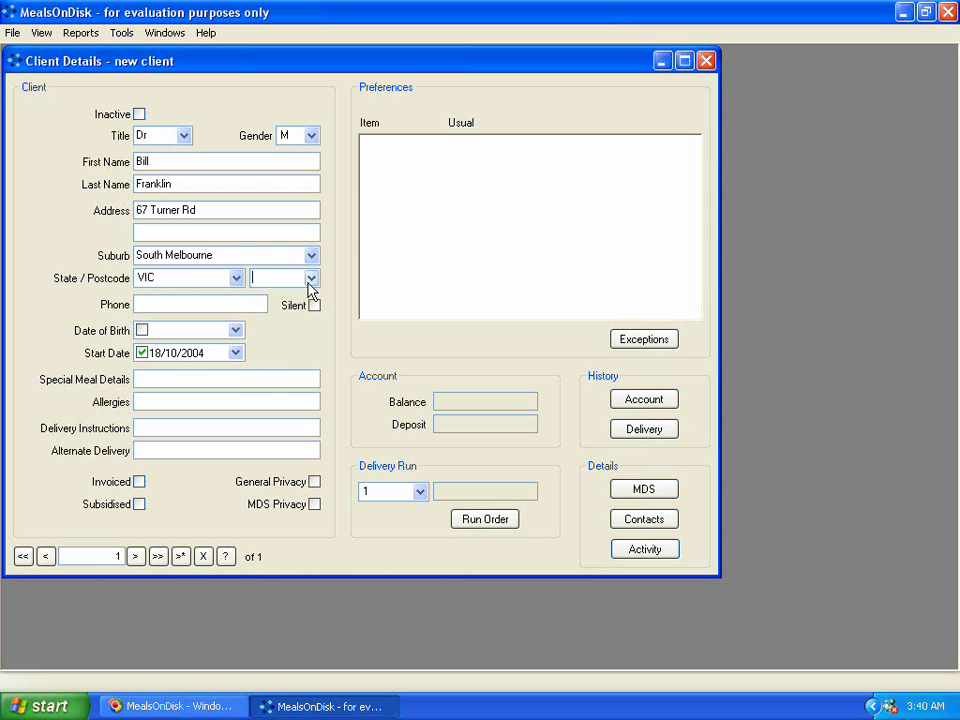
pyautogui.click(310, 284)
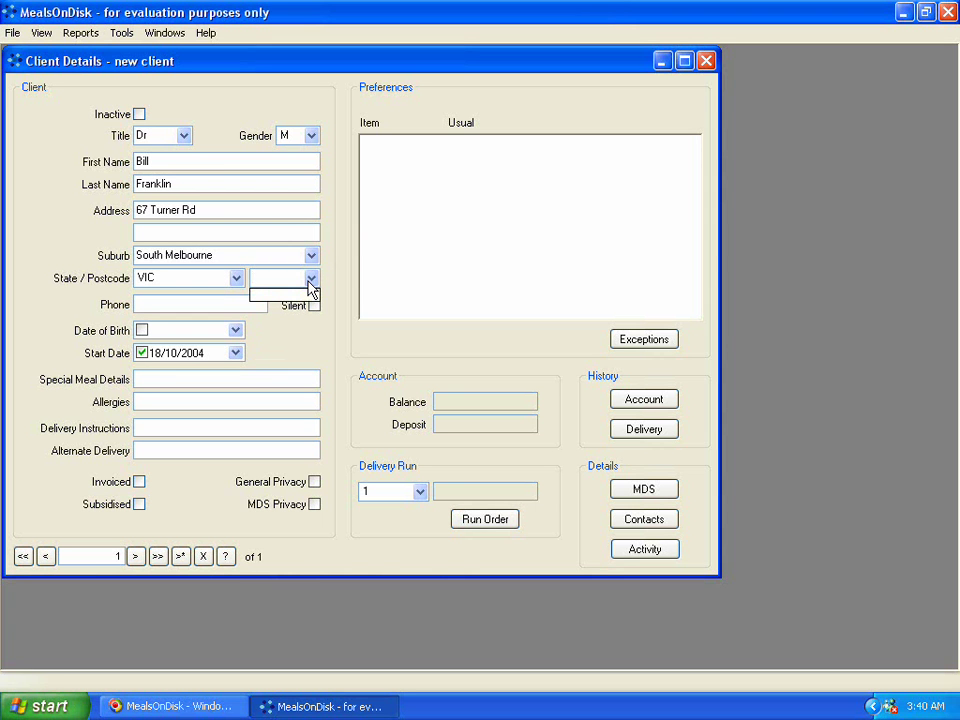
pyautogui.click(312, 283)
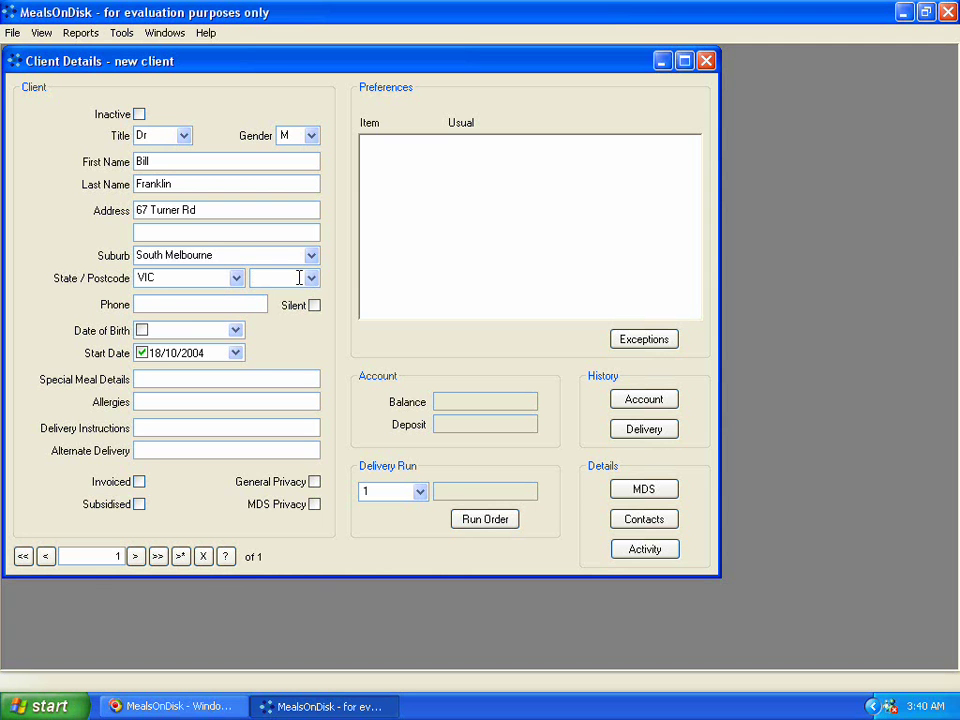
pyautogui.write('3099')
pyautogui.press('Tab')
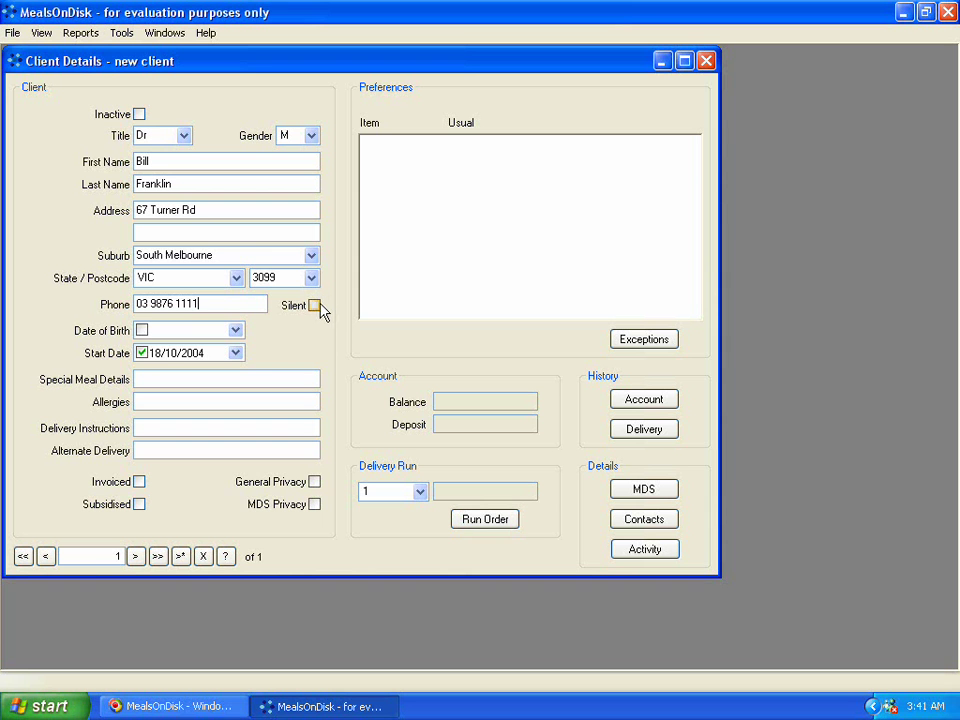
# Step: Tick Silent for the phone and enter a date of birth of 12/03/1922
pyautogui.click(314, 306)
pyautogui.click(237, 331)
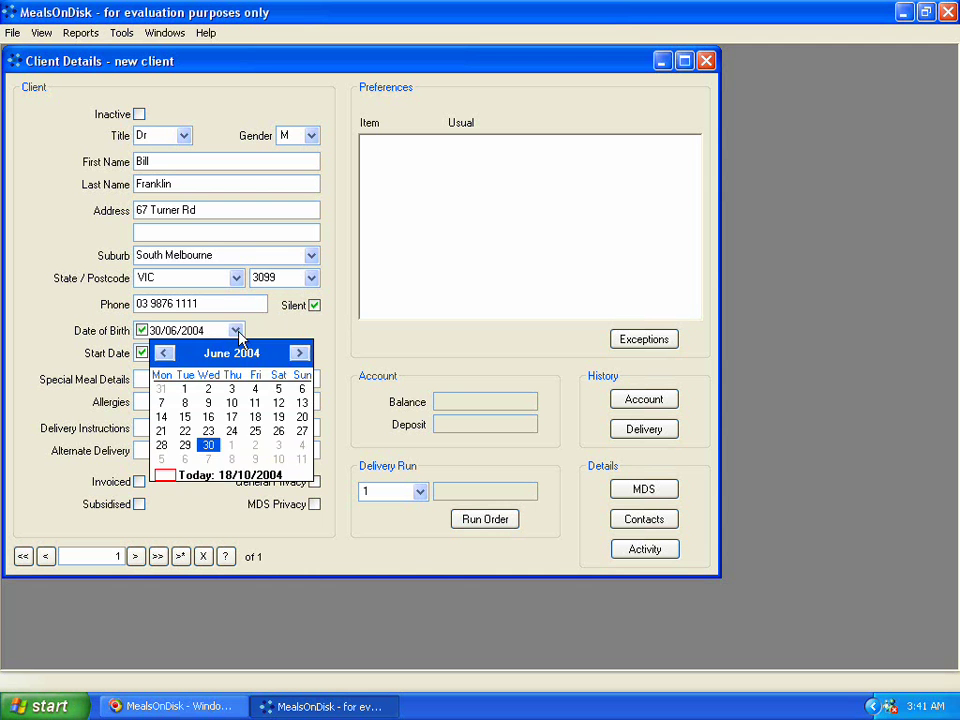
pyautogui.click(239, 334)
pyautogui.click(188, 336)
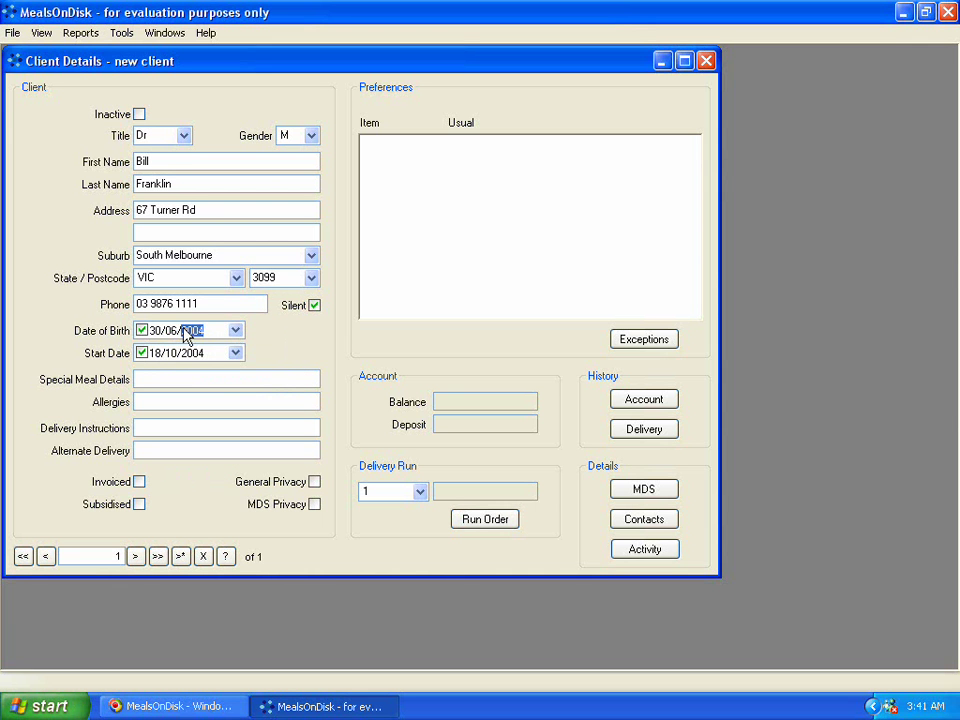
pyautogui.press('Left')
pyautogui.press('Left')
pyautogui.write('12')
pyautogui.click(157, 333)
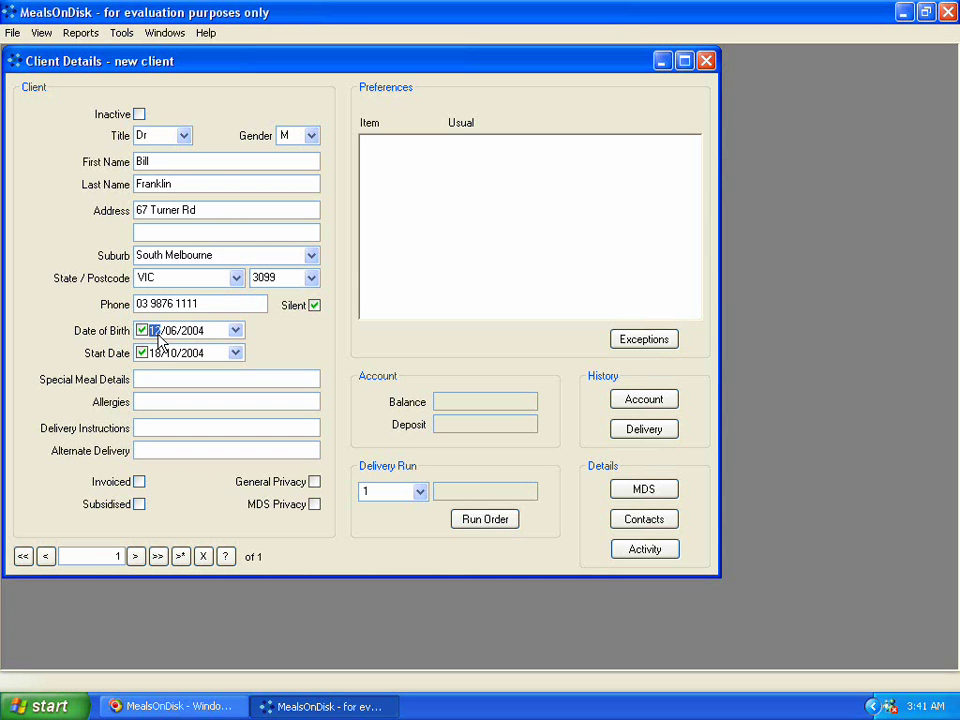
pyautogui.press('Right')
pyautogui.write('03/1922')
# Step: Bring the date-of-birth calendar to March 1922, adjusting the year spinner
pyautogui.click(235, 331)
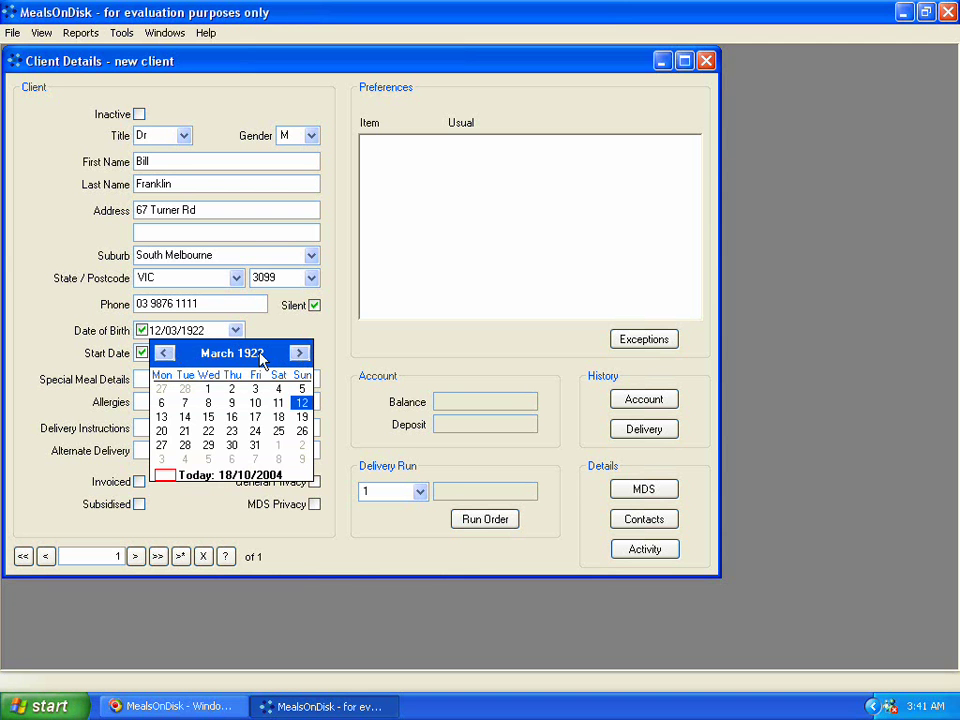
pyautogui.click(299, 352)
pyautogui.click(166, 353)
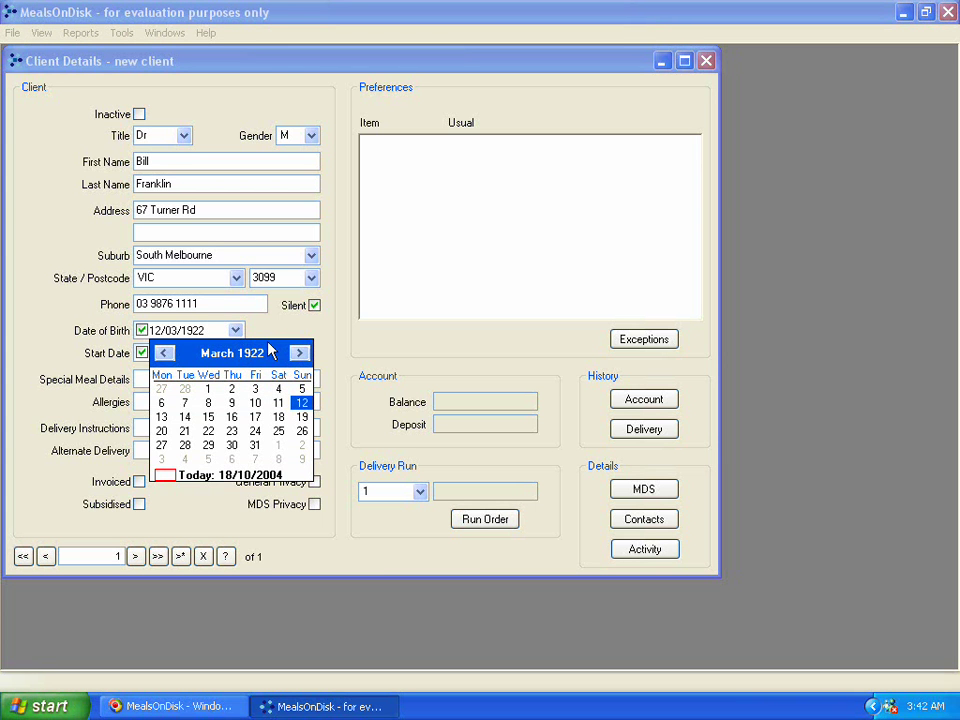
pyautogui.click(253, 353)
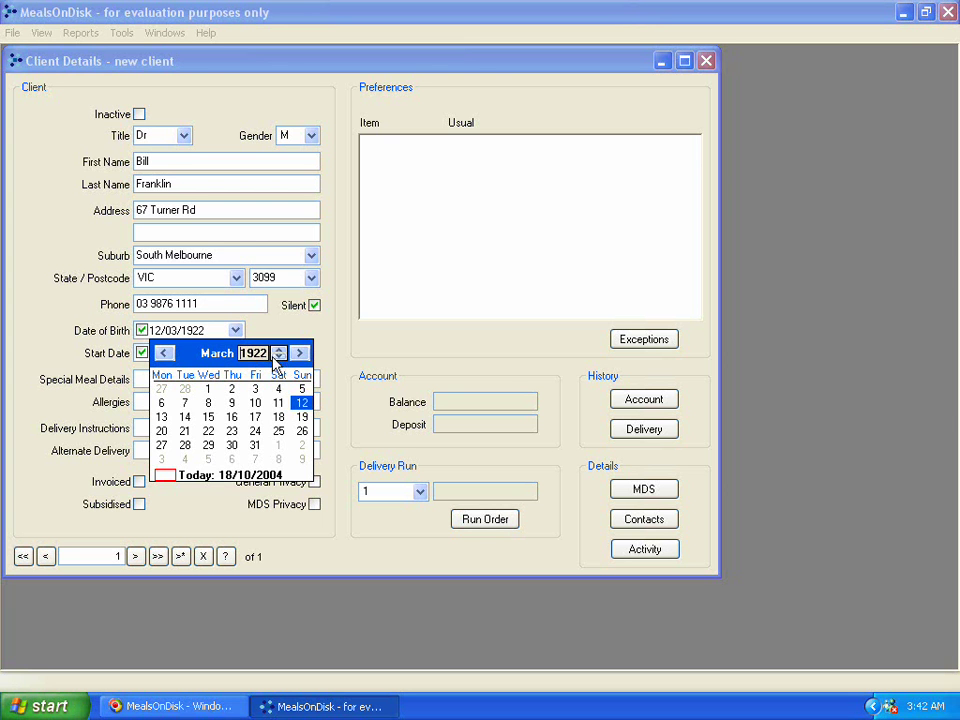
pyautogui.click(278, 358)
pyautogui.click(278, 358)
pyautogui.click(278, 358)
pyautogui.click(278, 358)
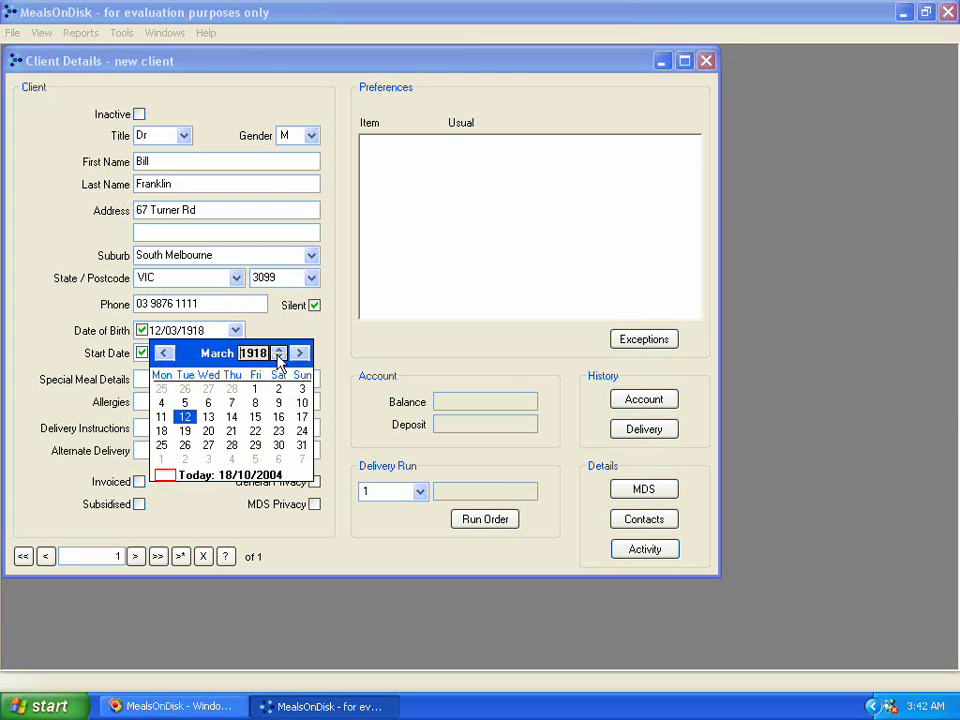
pyautogui.click(278, 358)
pyautogui.click(278, 358)
pyautogui.click(278, 349)
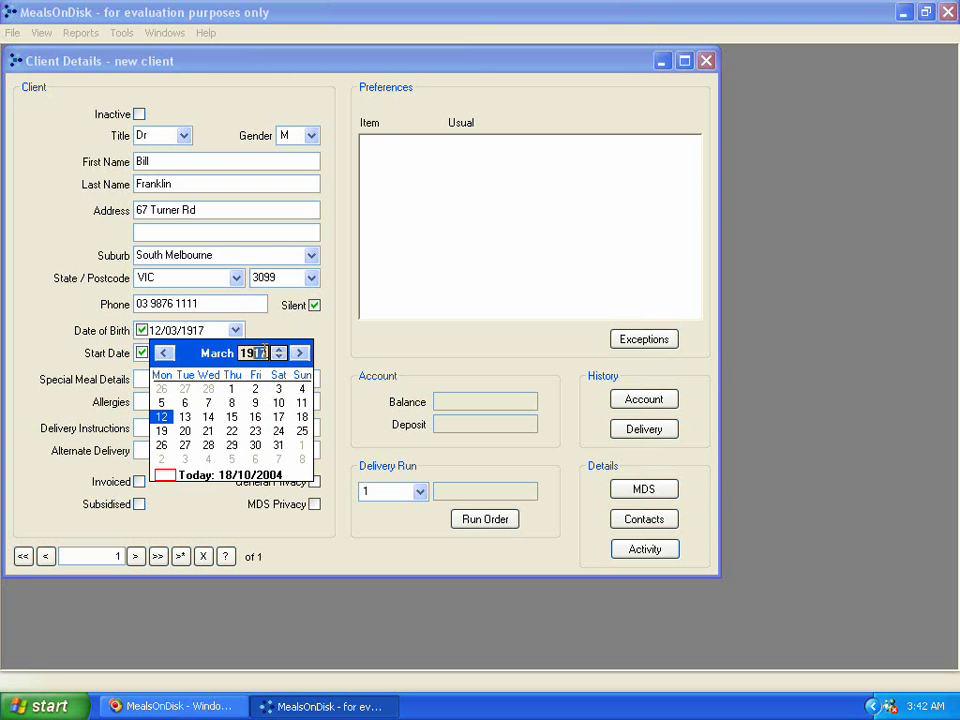
pyautogui.click(280, 350)
pyautogui.click(280, 350)
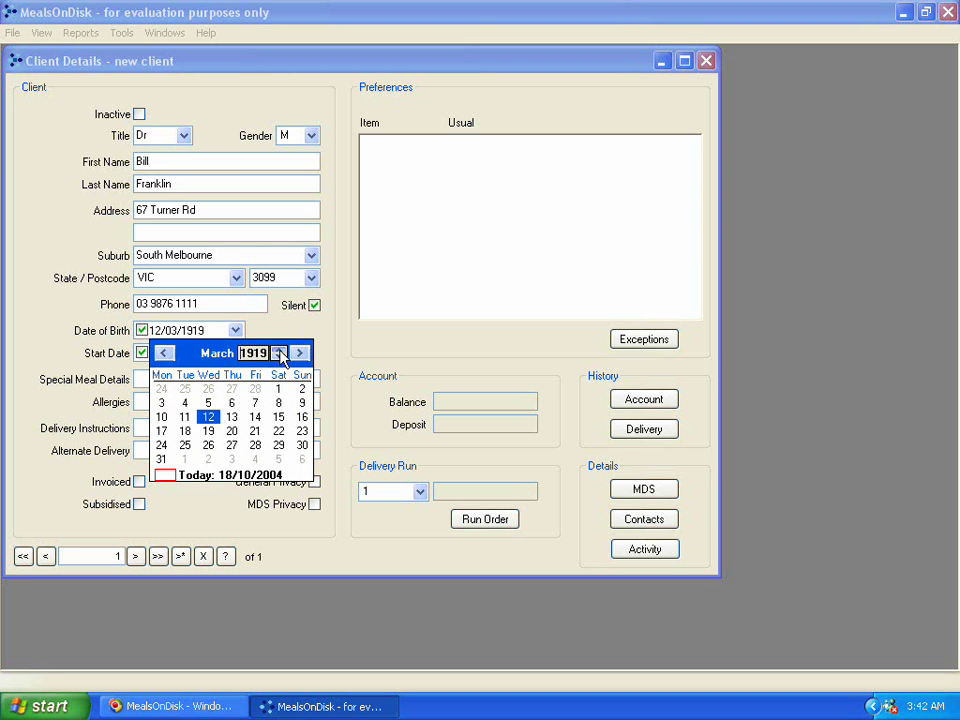
pyautogui.click(280, 350)
pyautogui.click(280, 350)
pyautogui.click(280, 350)
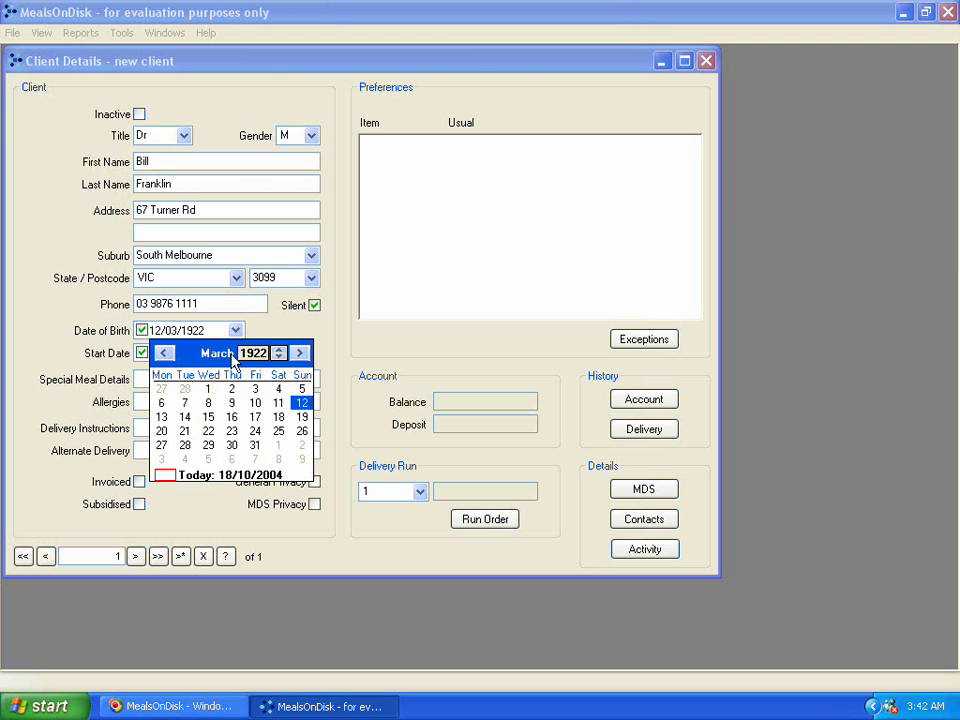
pyautogui.click(229, 360)
# Step: Keep March and pick day 10 for a 10/03/1922 date of birth
pyautogui.click(224, 360)
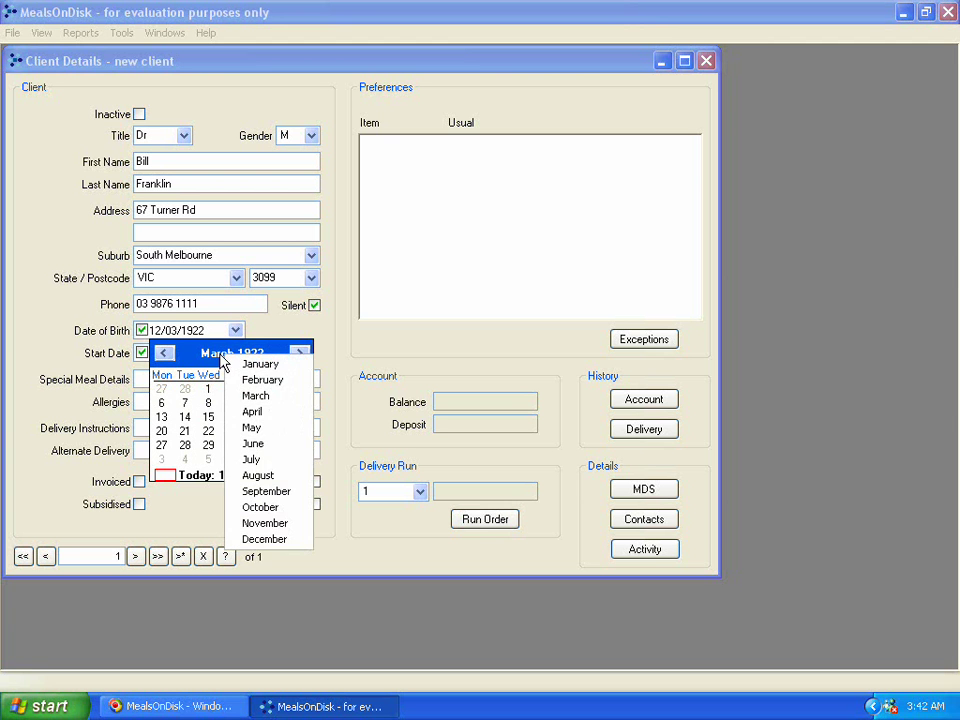
pyautogui.click(255, 395)
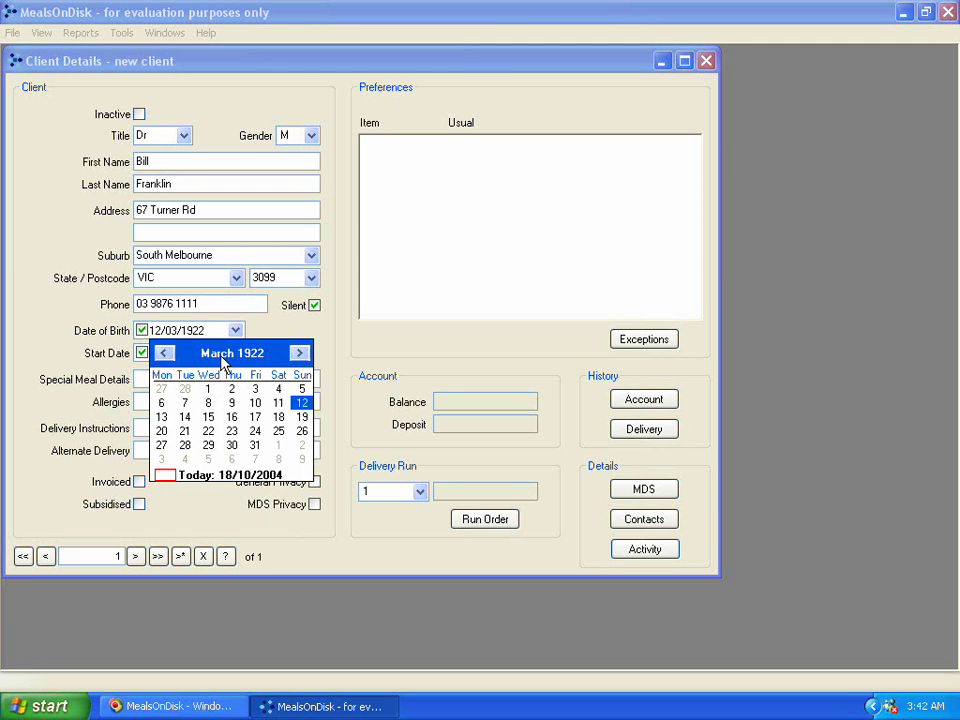
pyautogui.click(255, 403)
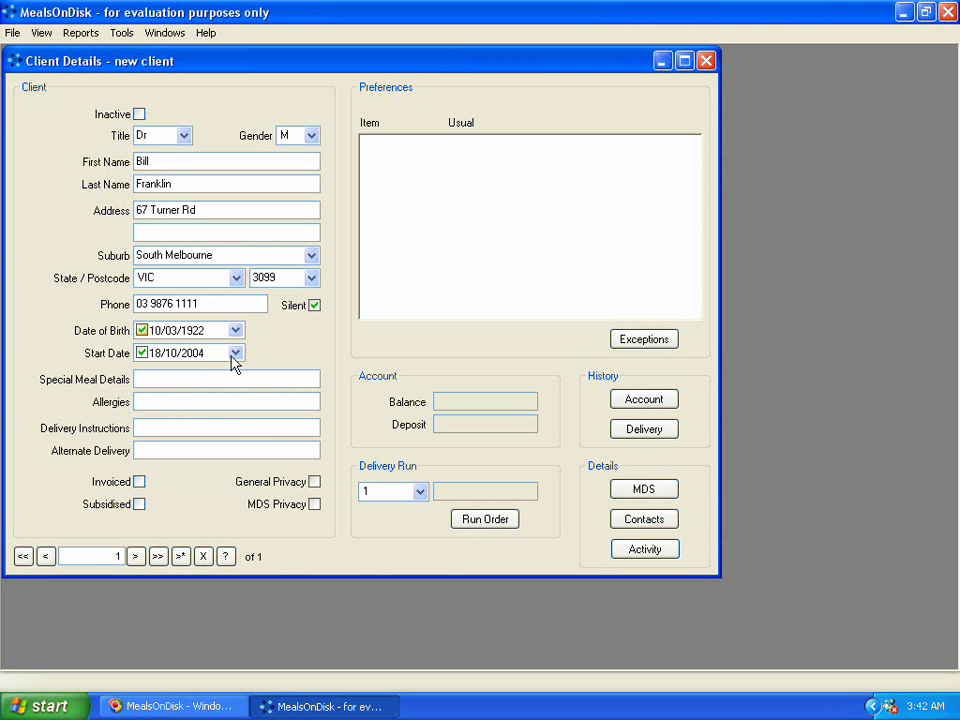
# Step: Pick 1 November 2004 as the start date from the calendar
pyautogui.click(236, 355)
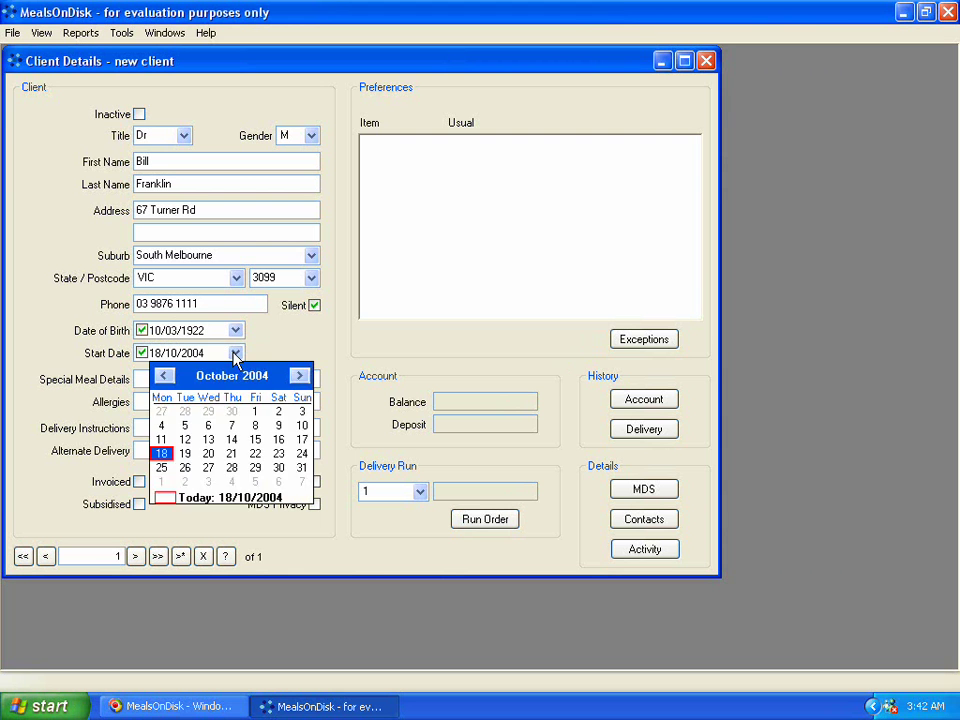
pyautogui.click(236, 356)
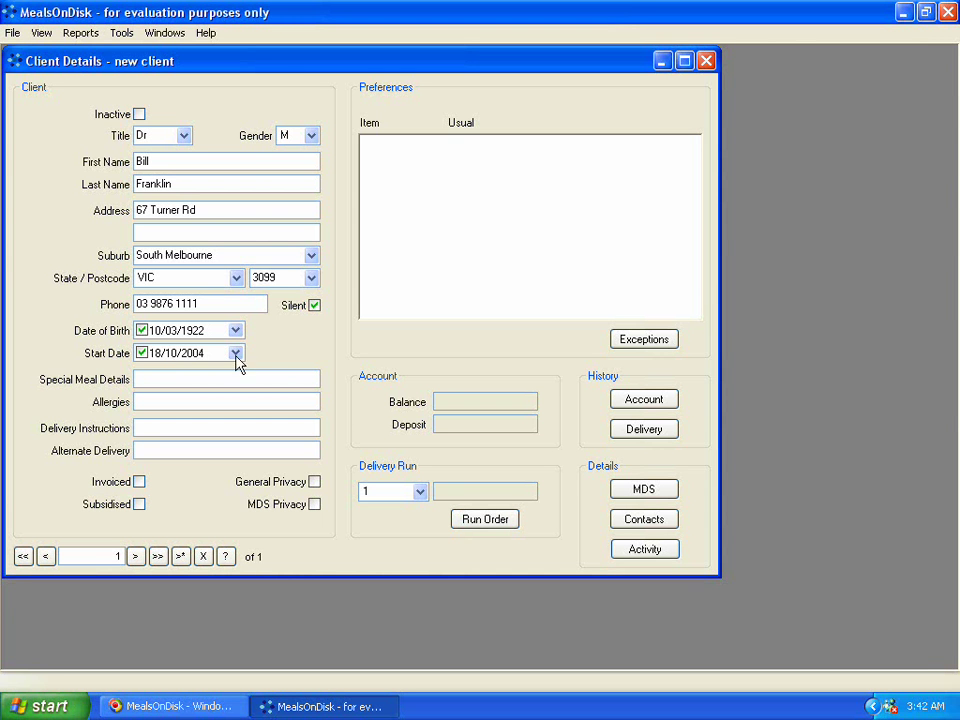
pyautogui.click(236, 354)
pyautogui.click(299, 376)
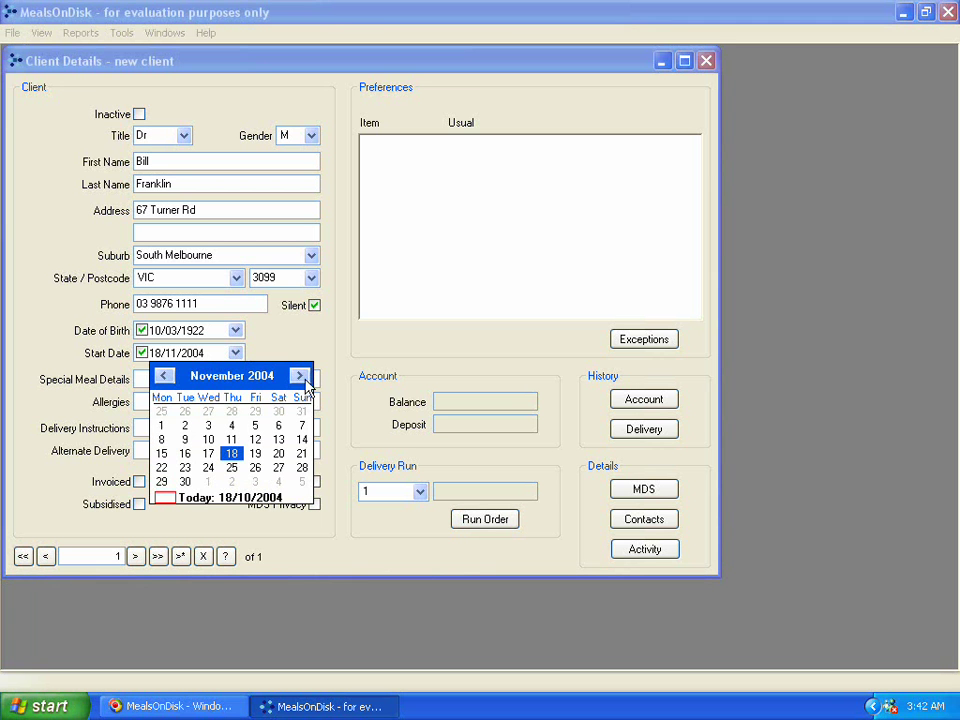
pyautogui.click(161, 427)
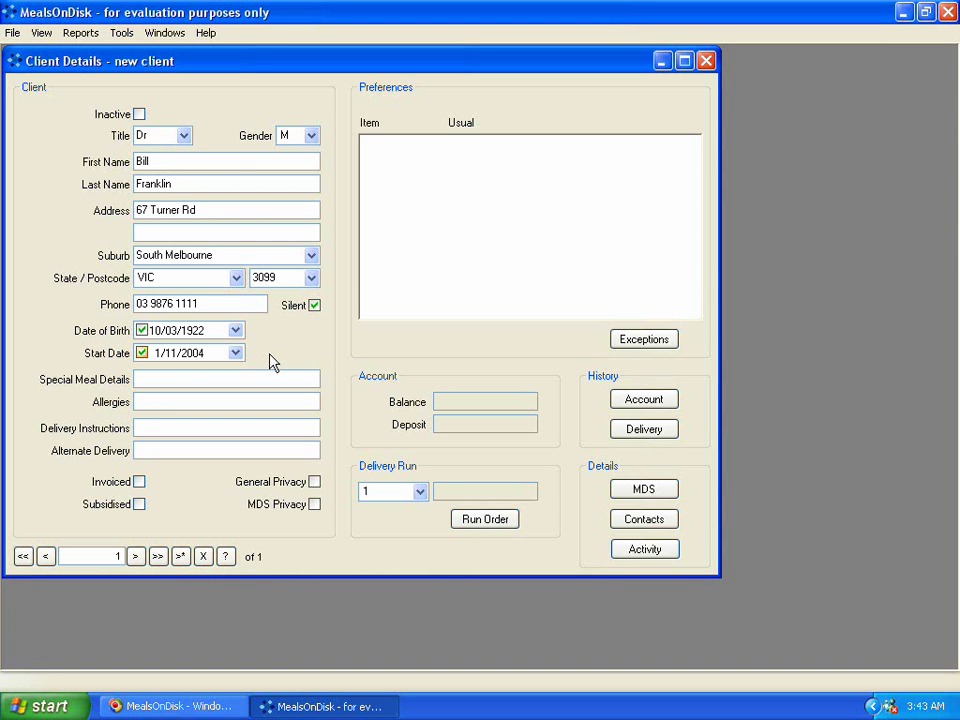
# Step: Enter 'Puree meals' as the special meal details, leaving Allergies blank
pyautogui.click(196, 378)
pyautogui.write('Puree meals')
pyautogui.press('Tab')
pyautogui.press('Tab')
# Step: Enter delivery instructions 'Enter via back door' and alternate delivery 'Leave at nr 69 if not home'
pyautogui.write('Enter')
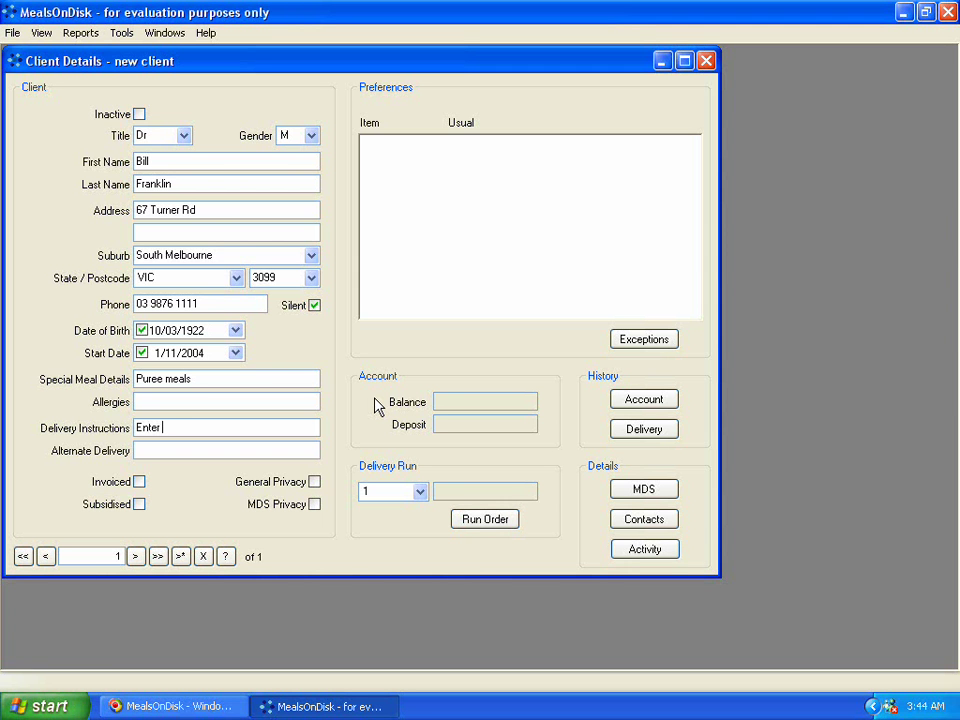
pyautogui.write(' via back door')
pyautogui.write('Leave wi')
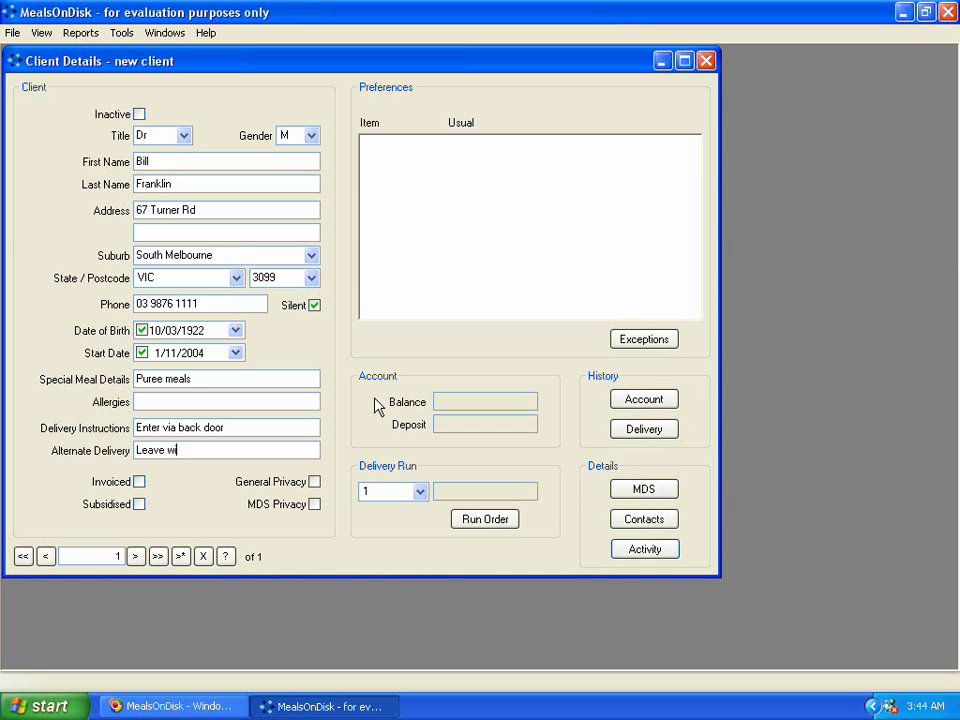
pyautogui.write('th neighb')
pyautogui.press('BackSpace')
pyautogui.press('BackSpace')
pyautogui.press('BackSpace')
pyautogui.press('BackSpace')
pyautogui.press('BackSpace')
pyautogui.press('BackSpace')
pyautogui.press('BackSpace')
pyautogui.press('BackSpace')
pyautogui.press('BackSpace')
pyautogui.press('BackSpace')
pyautogui.press('BackSpace')
pyautogui.write('at ')
pyautogui.write('ne')
pyautogui.write(' 7')
pyautogui.press('BackSpace')
pyautogui.write('69 if not home')
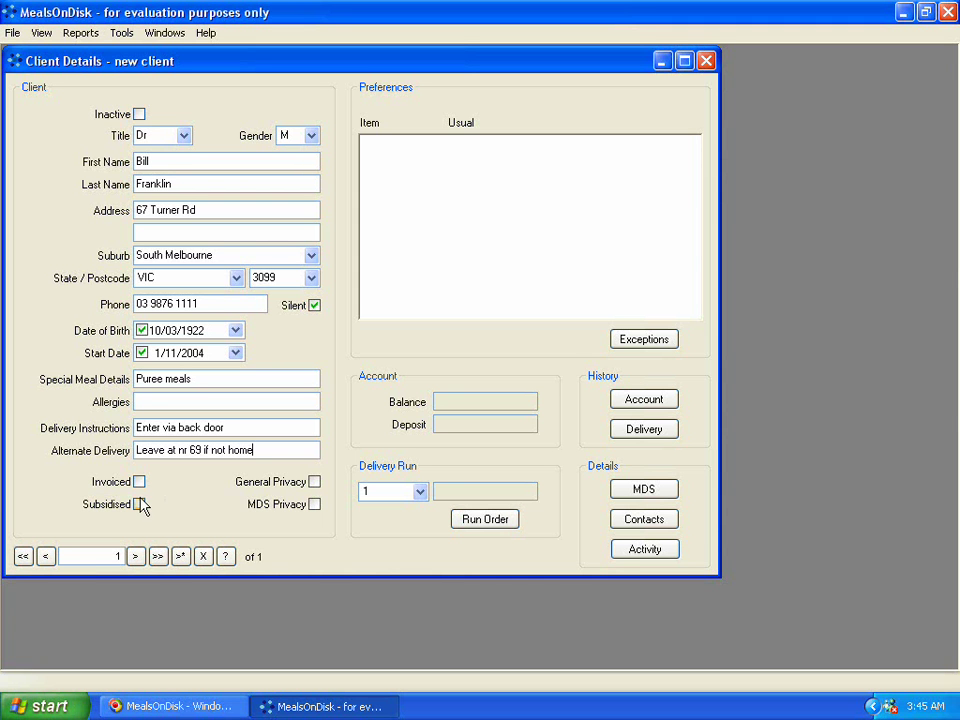
# Step: Tick the Subsidised box on the new client record
pyautogui.click(140, 505)
# Step: Tick the General Privacy option on the new client's record
pyautogui.click(315, 485)
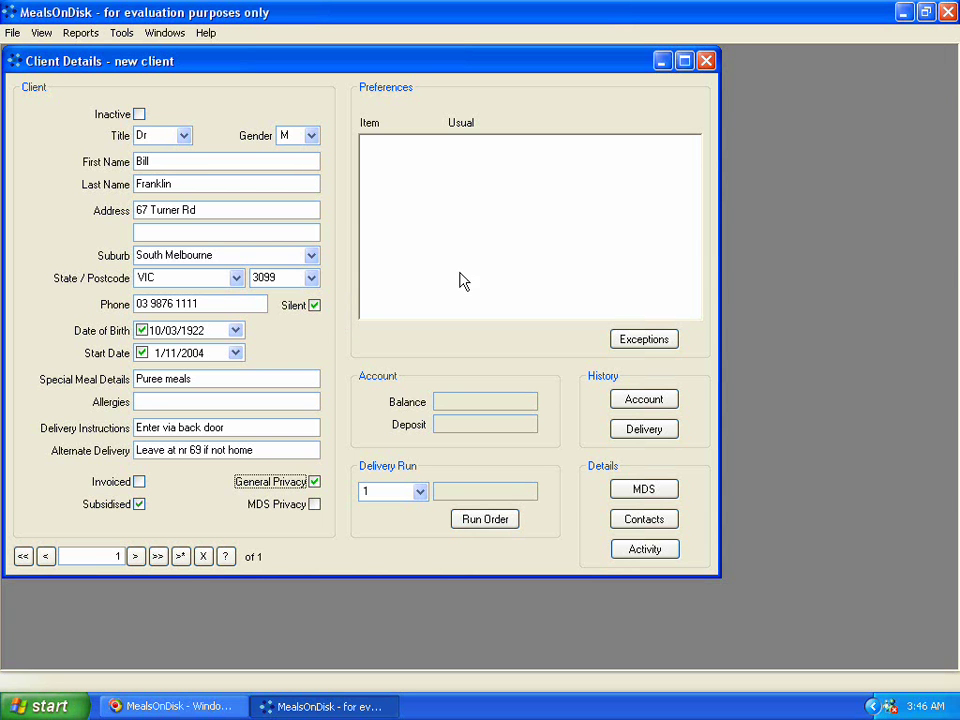
# Step: Save the new client record and acknowledge the New Client Added notice
pyautogui.click(518, 238)
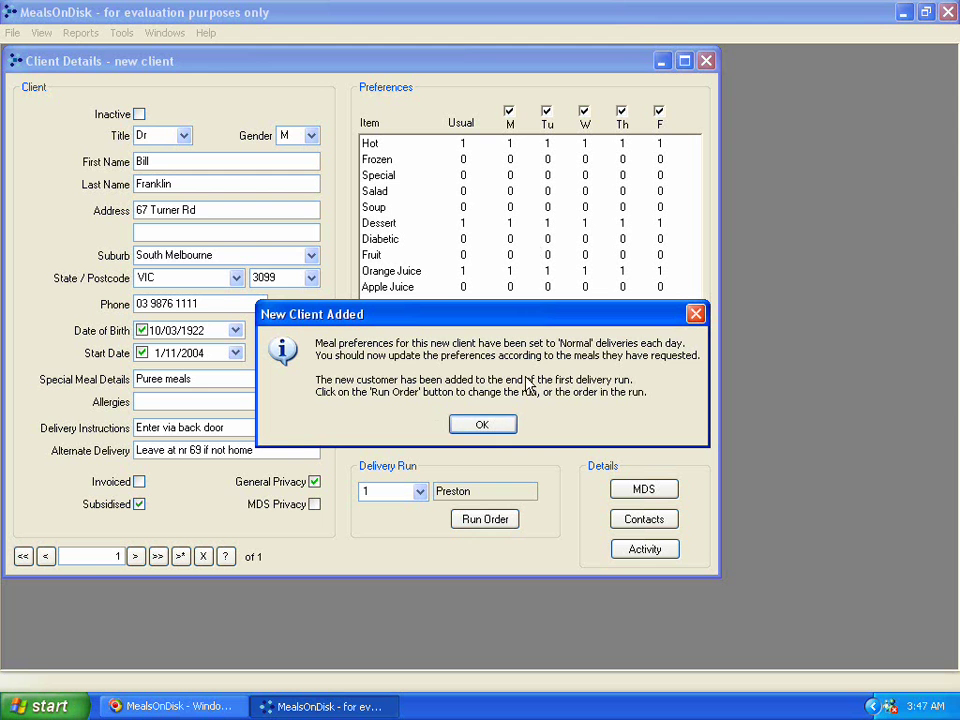
pyautogui.click(473, 433)
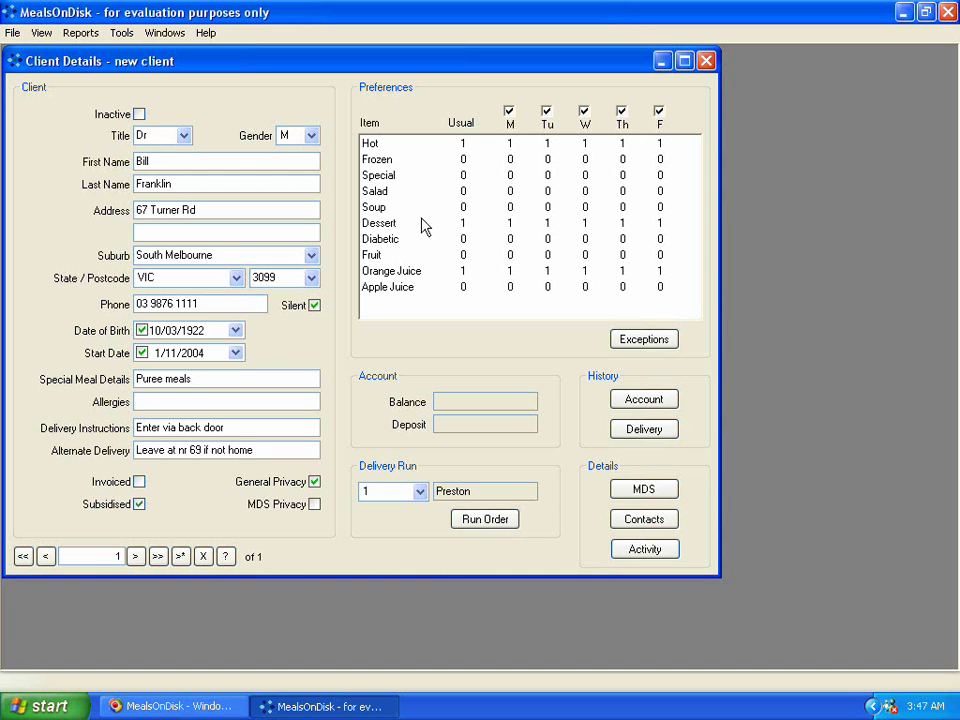
# Step: Change the client's delivery run from 1 to 2B (South Yarra)
pyautogui.click(420, 494)
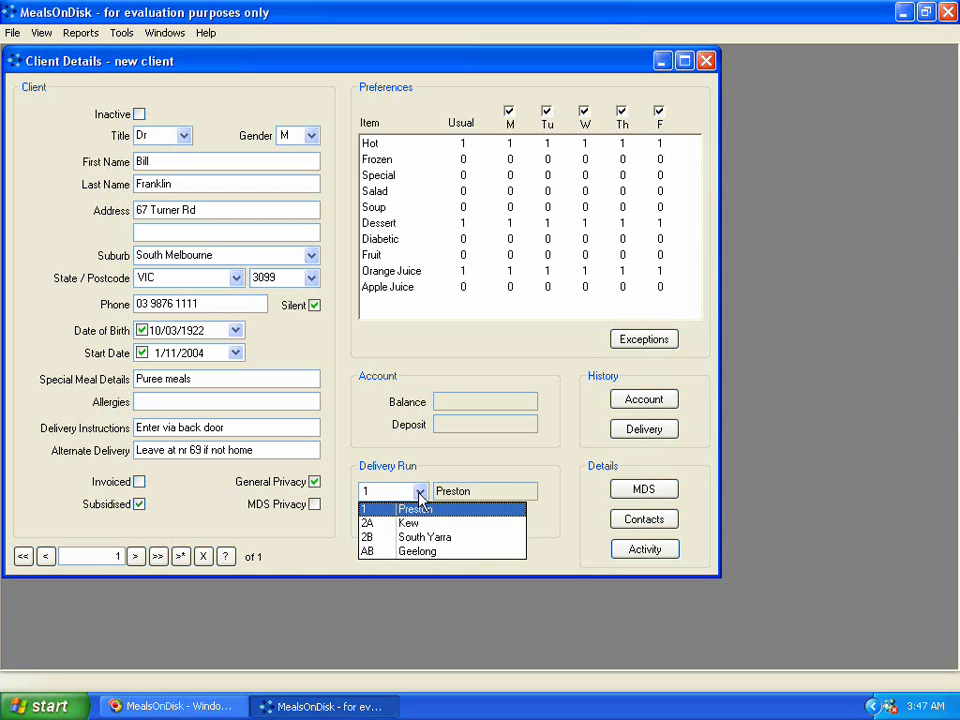
pyautogui.click(419, 494)
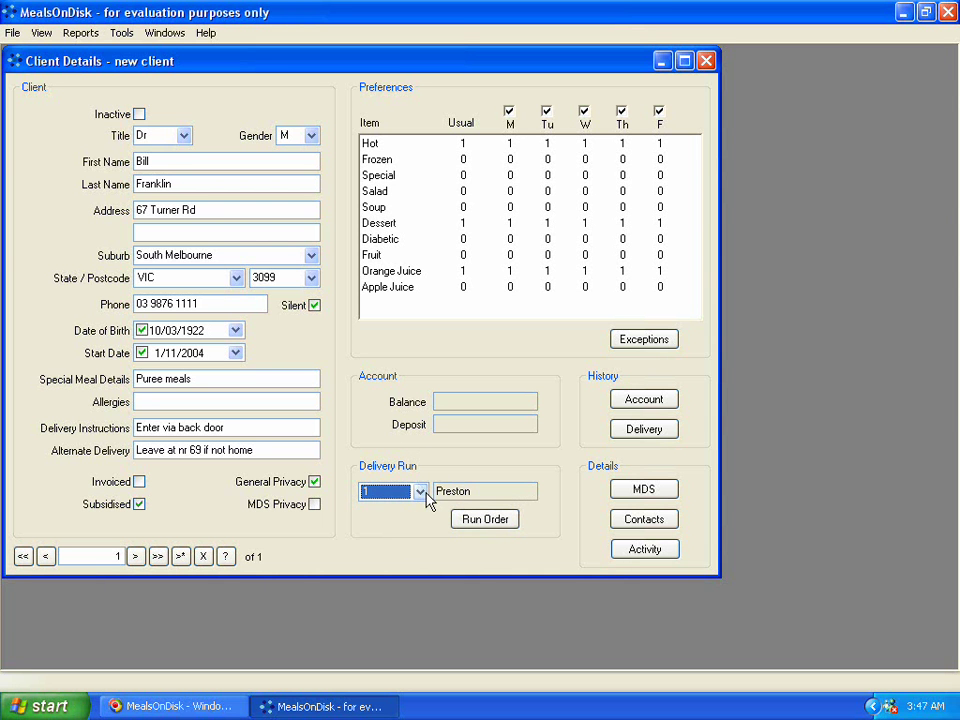
pyautogui.click(420, 494)
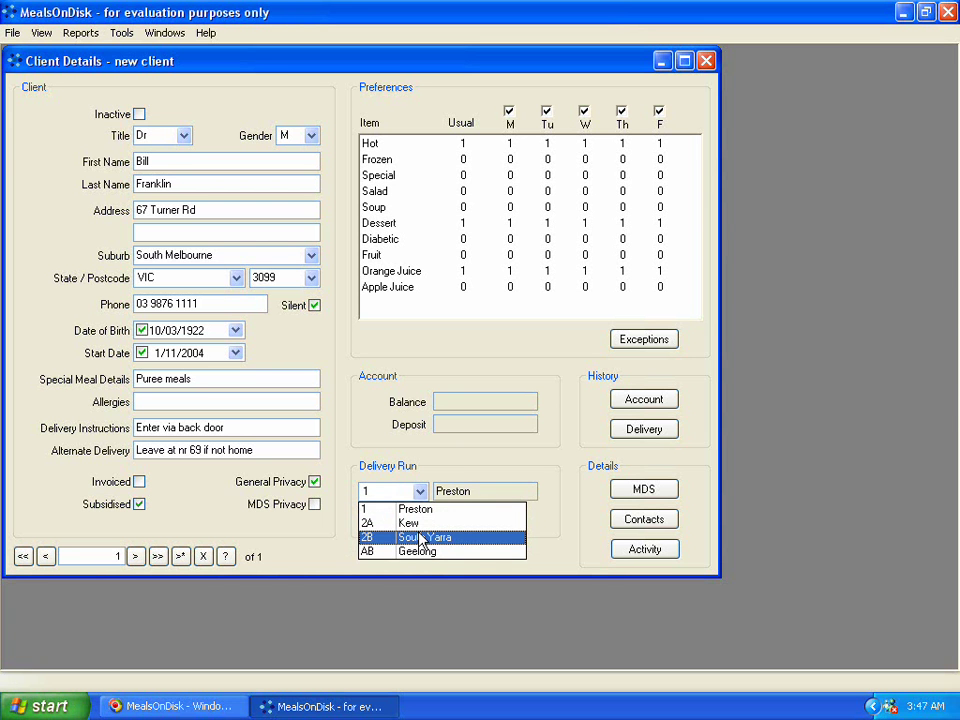
pyautogui.click(420, 540)
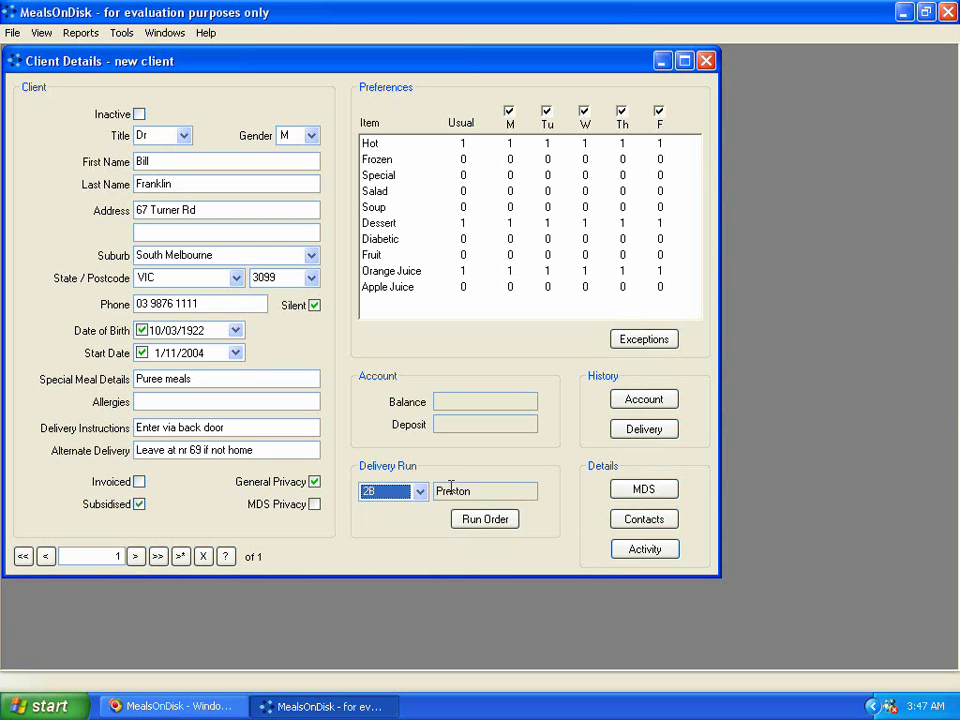
pyautogui.click(458, 490)
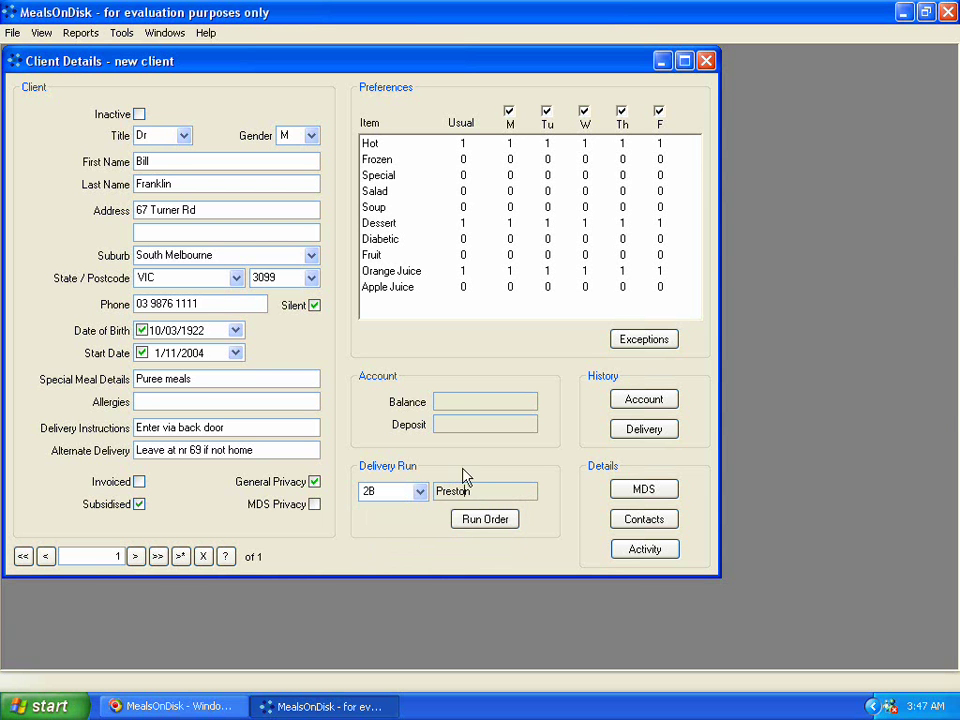
pyautogui.click(395, 318)
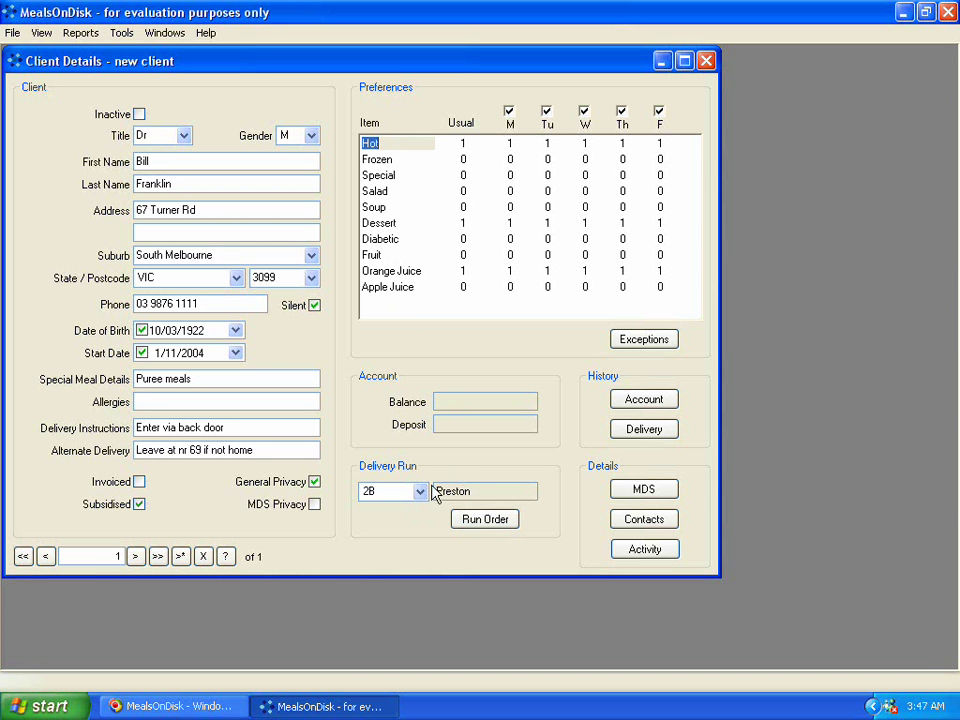
# Step: Review the Run 2B client order, then switch the delivery run to 2A Kew
pyautogui.click(484, 519)
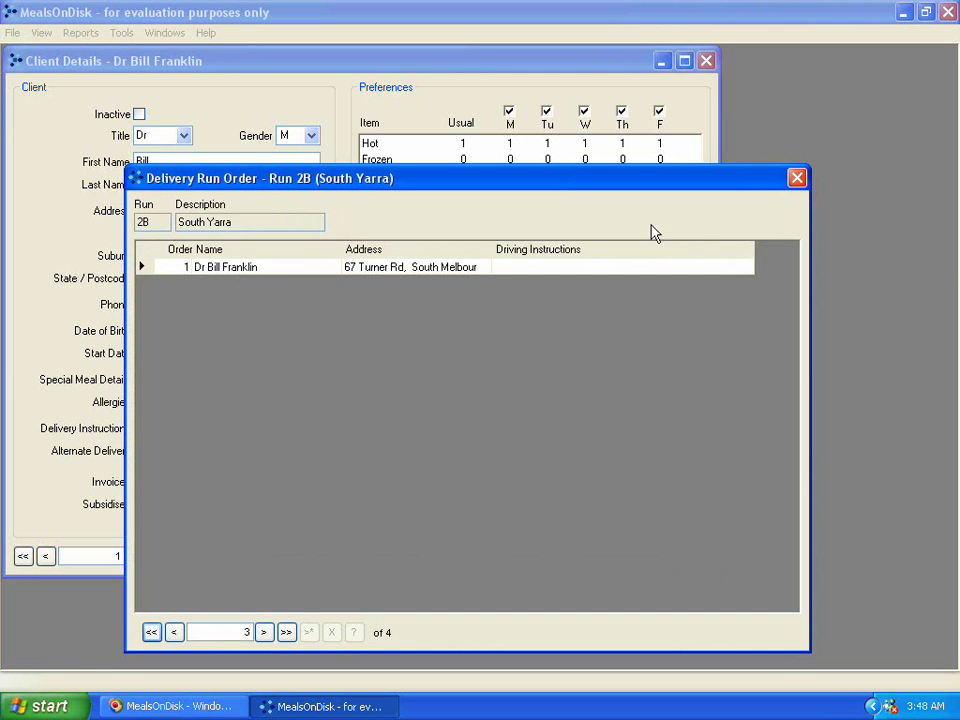
pyautogui.click(797, 178)
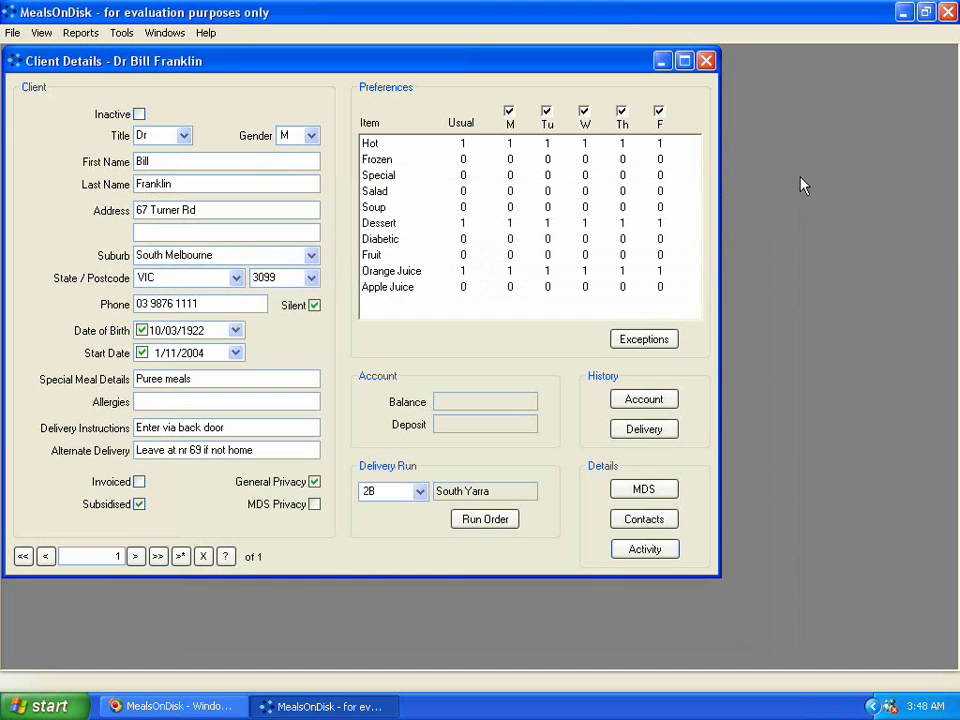
pyautogui.click(420, 491)
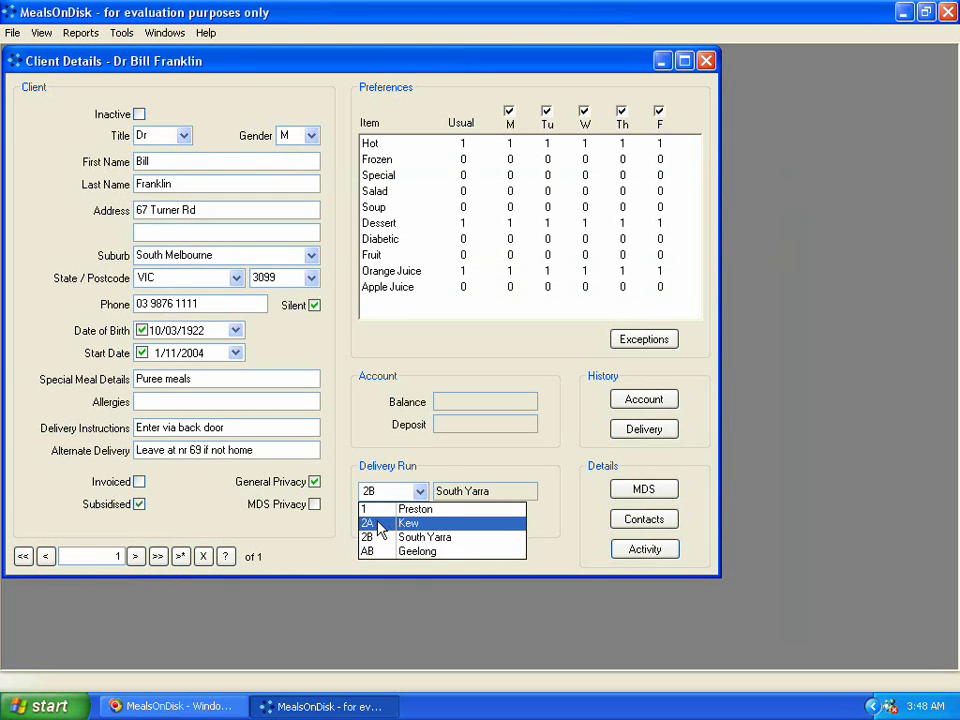
pyautogui.click(385, 523)
pyautogui.click(467, 519)
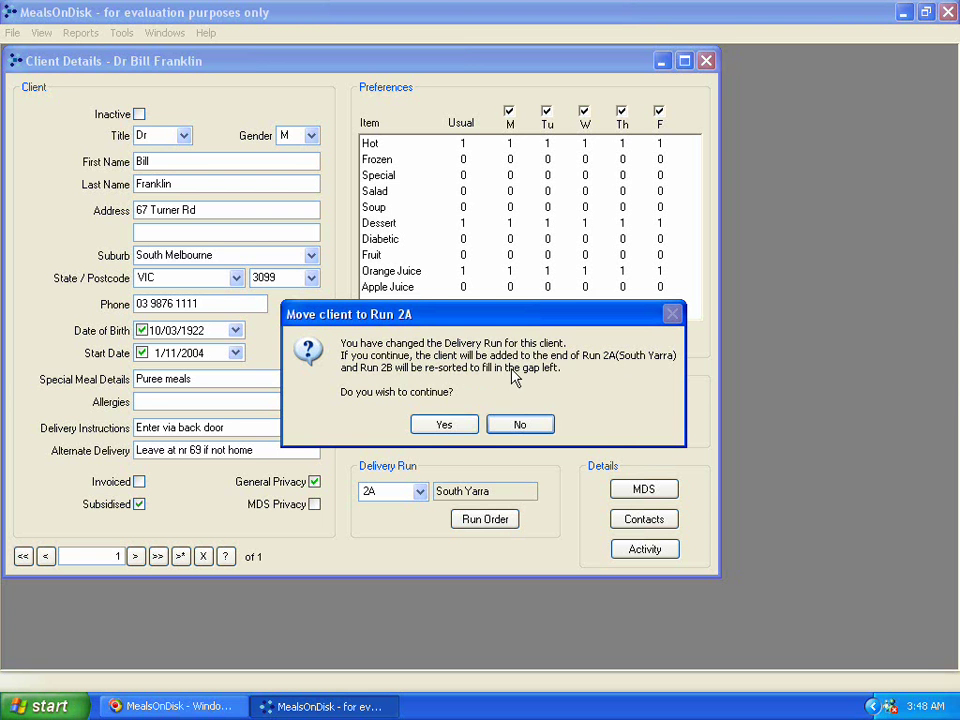
# Step: Confirm moving the client to the end of Run 2A
pyautogui.click(453, 430)
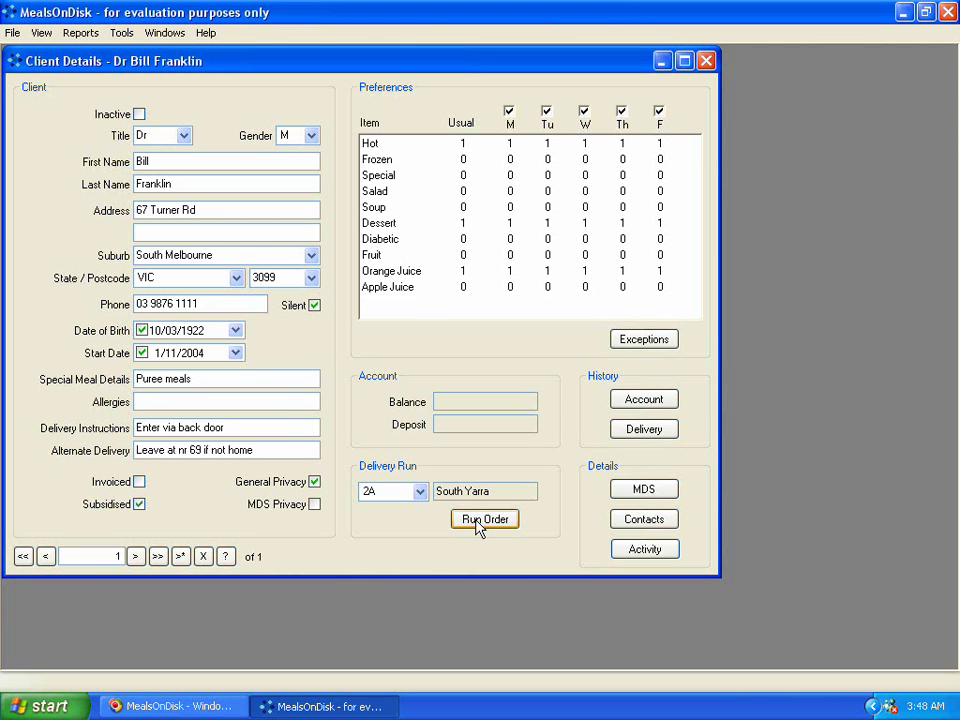
pyautogui.click(482, 522)
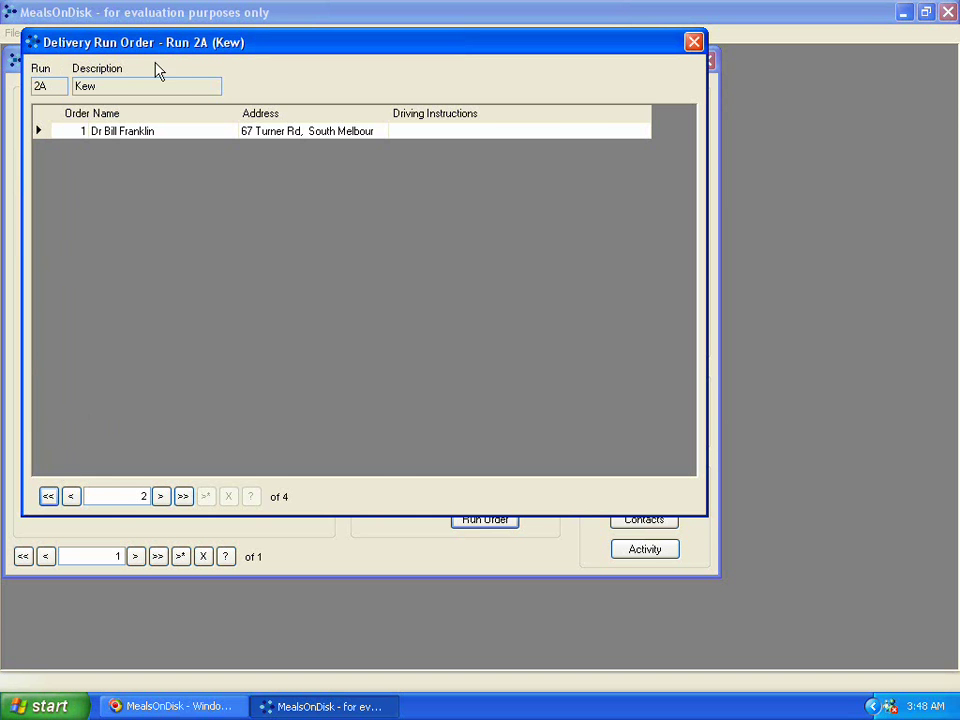
pyautogui.click(693, 41)
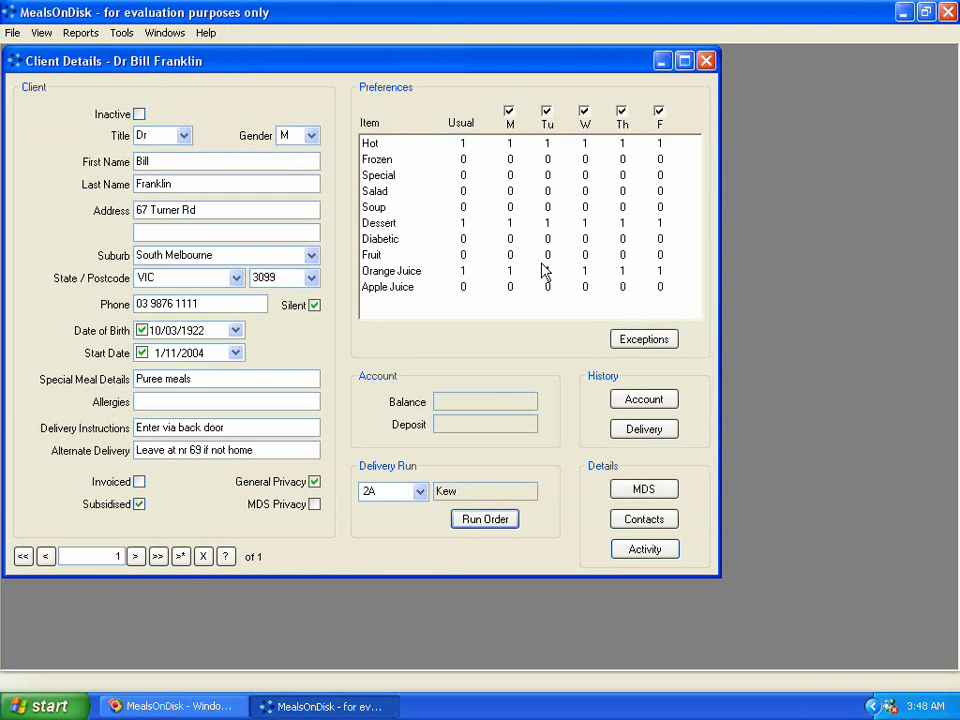
# Step: Turn off Wednesday deliveries in the client's weekly preferences
pyautogui.click(463, 240)
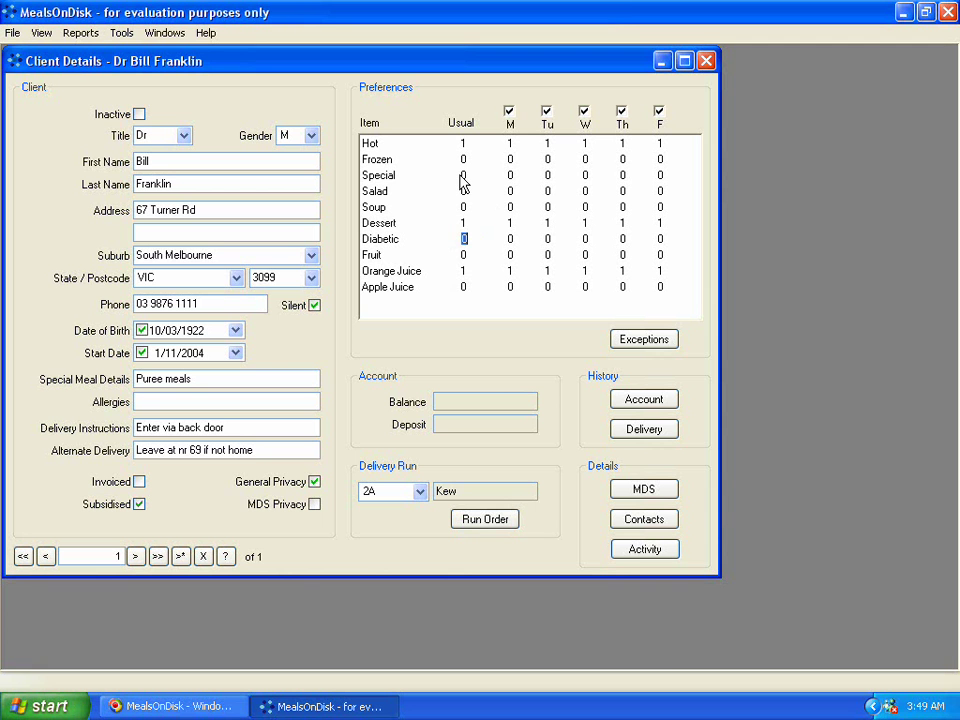
pyautogui.click(463, 177)
pyautogui.click(510, 177)
pyautogui.click(584, 111)
# Step: Set the usual Hot quantity to 0 and Special to 1 for each delivery day
pyautogui.click(463, 144)
pyautogui.write('0')
pyautogui.press('Tab')
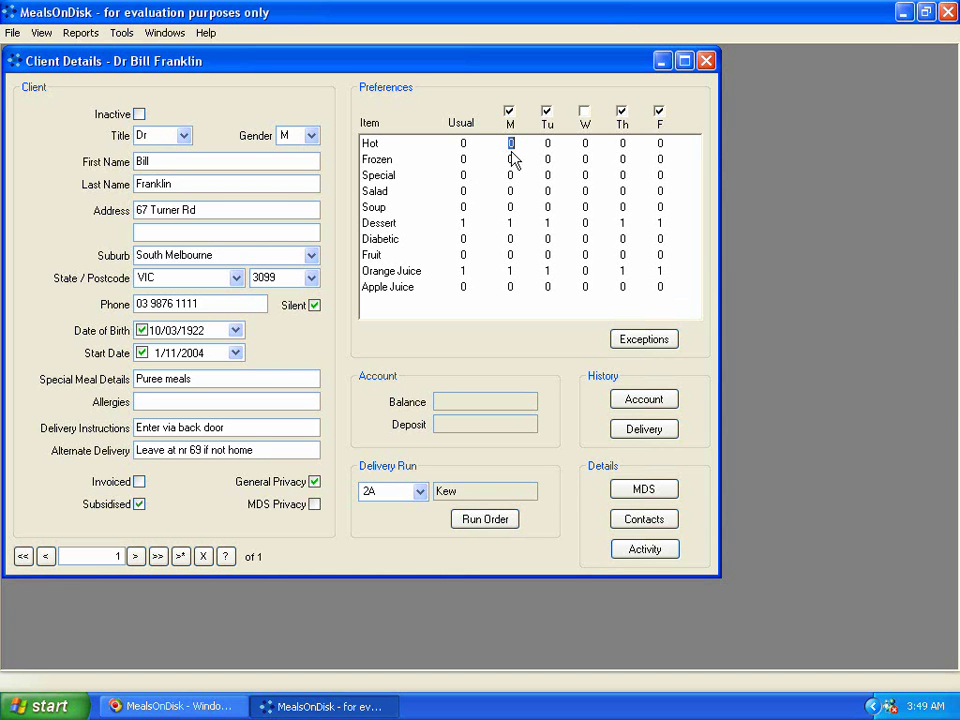
pyautogui.click(463, 176)
pyautogui.write('1')
pyautogui.press('Tab')
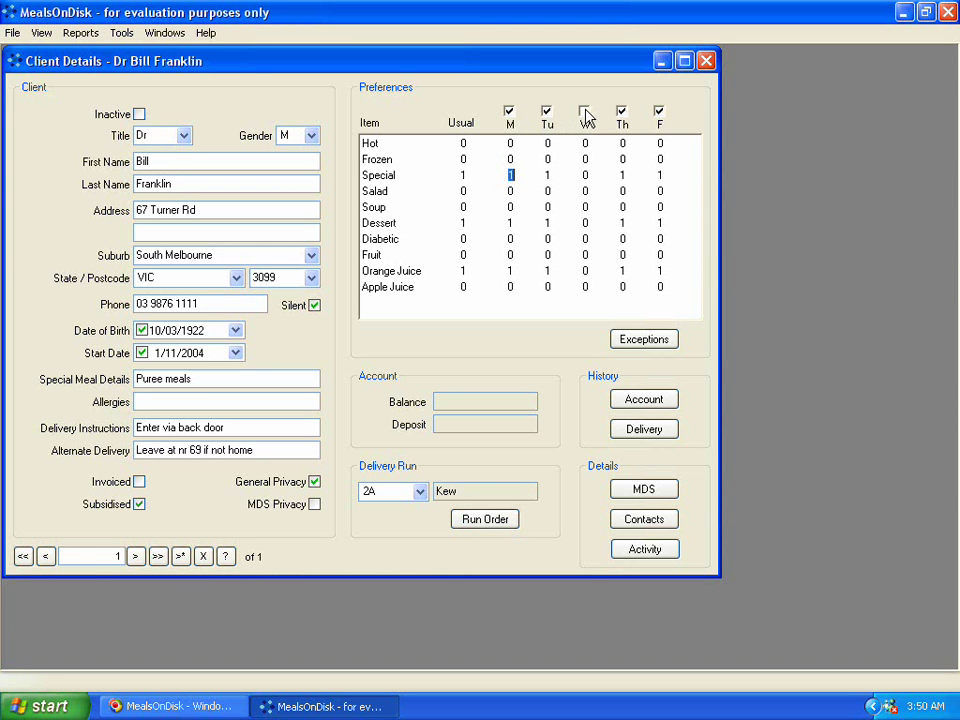
pyautogui.click(584, 111)
pyautogui.click(584, 111)
# Step: Create a preference exception with begin and end dates both 24/11/2004 and show its items
pyautogui.click(629, 344)
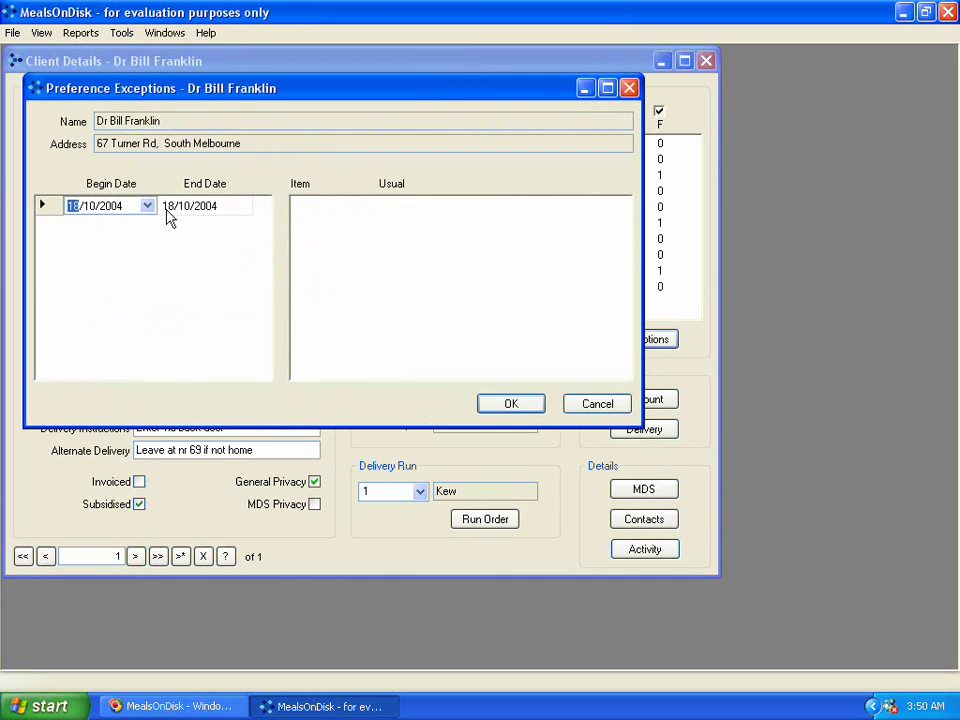
pyautogui.click(147, 206)
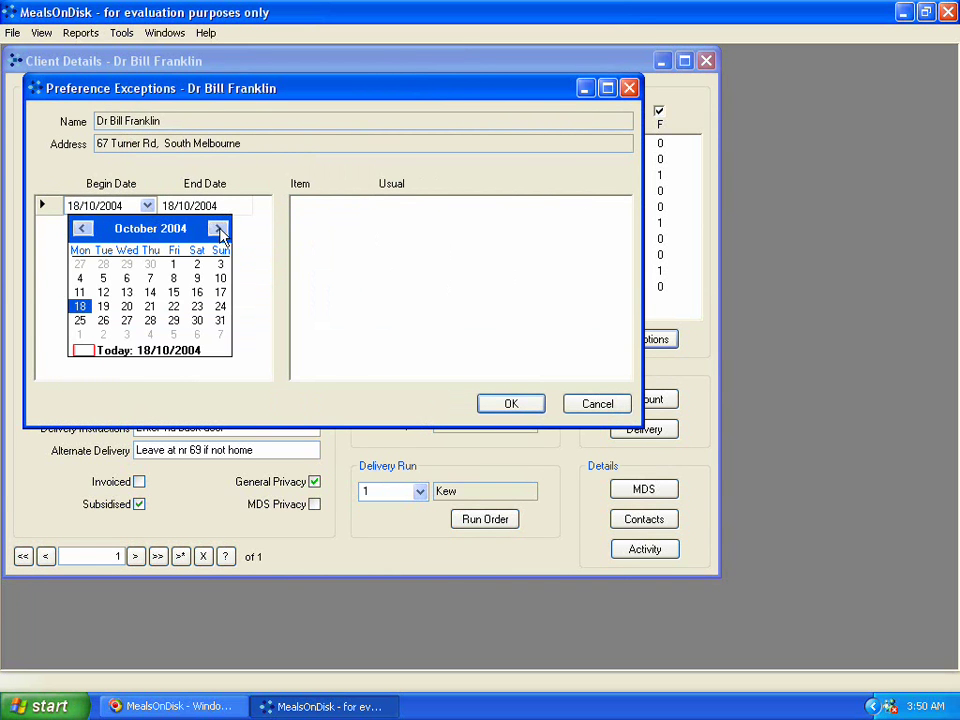
pyautogui.click(218, 229)
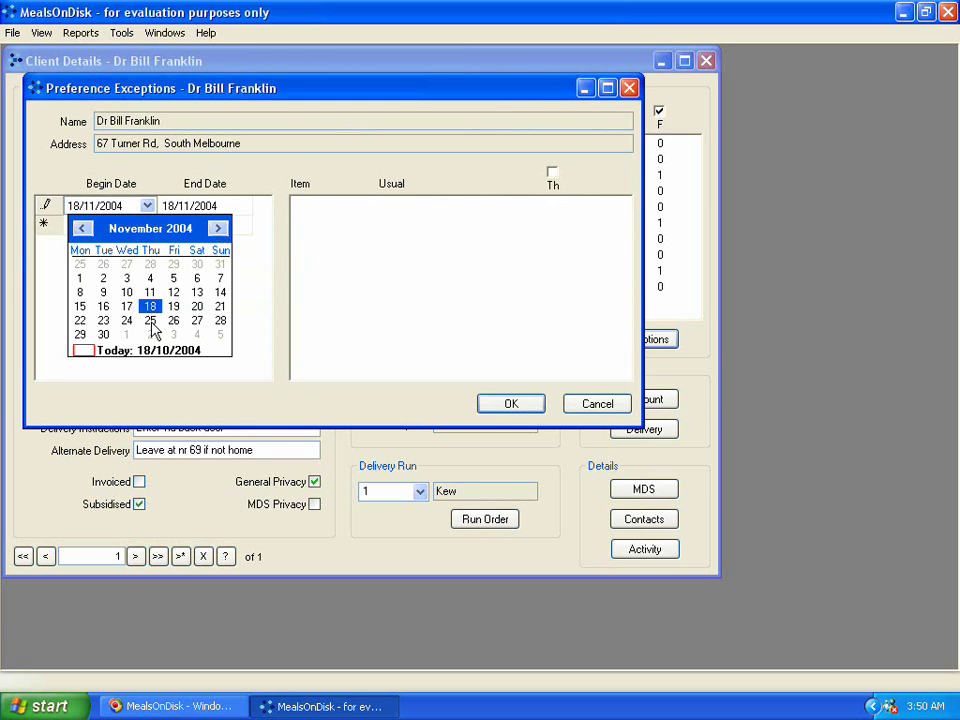
pyautogui.click(151, 321)
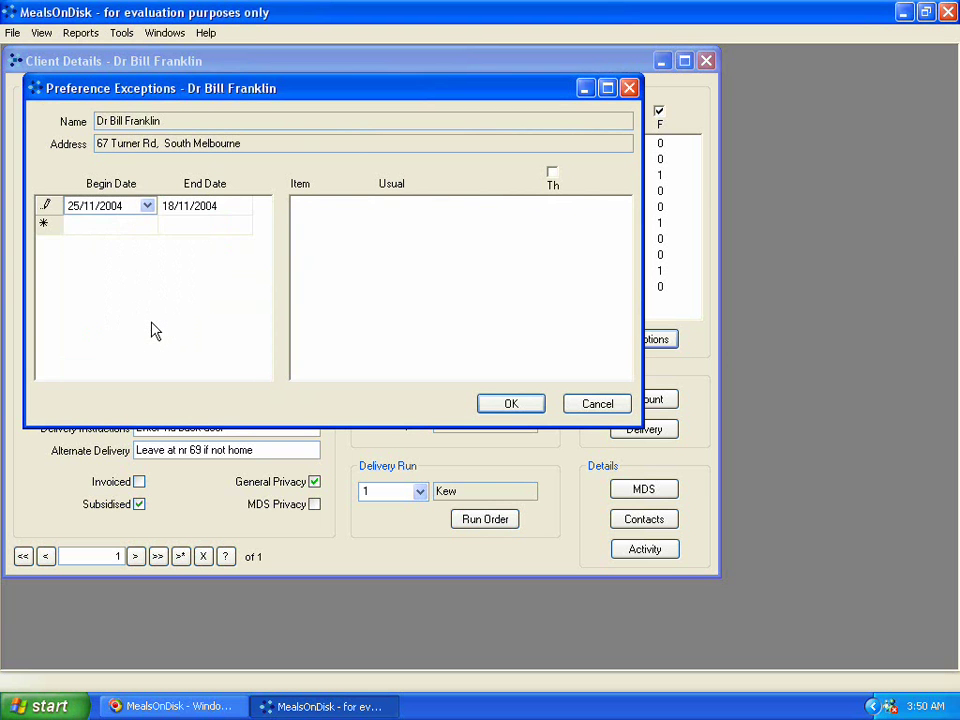
pyautogui.click(204, 210)
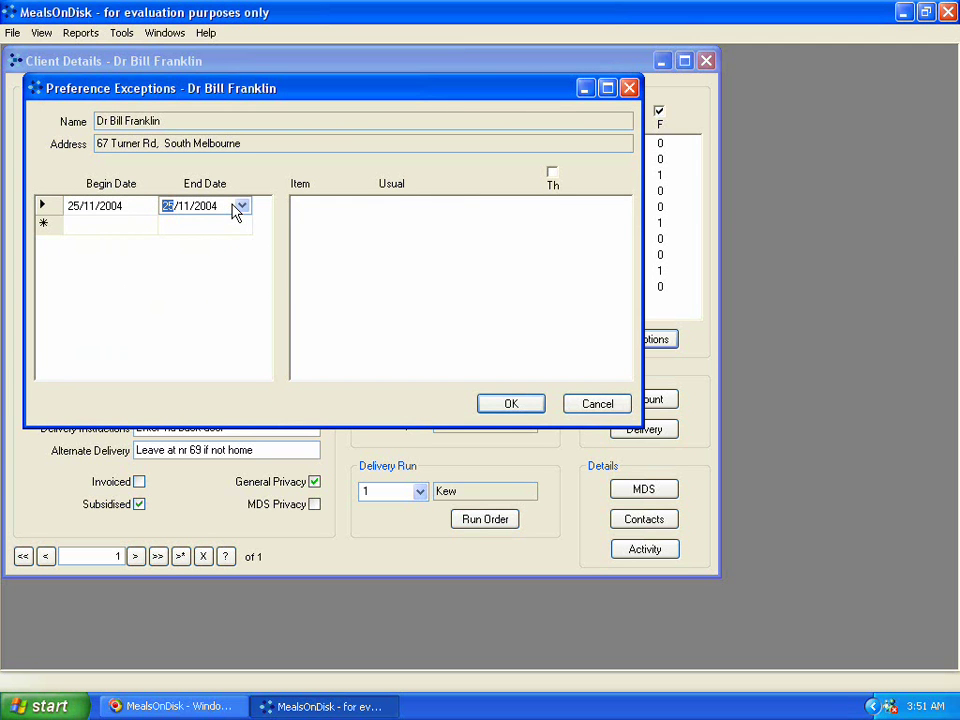
pyautogui.click(140, 208)
pyautogui.click(147, 206)
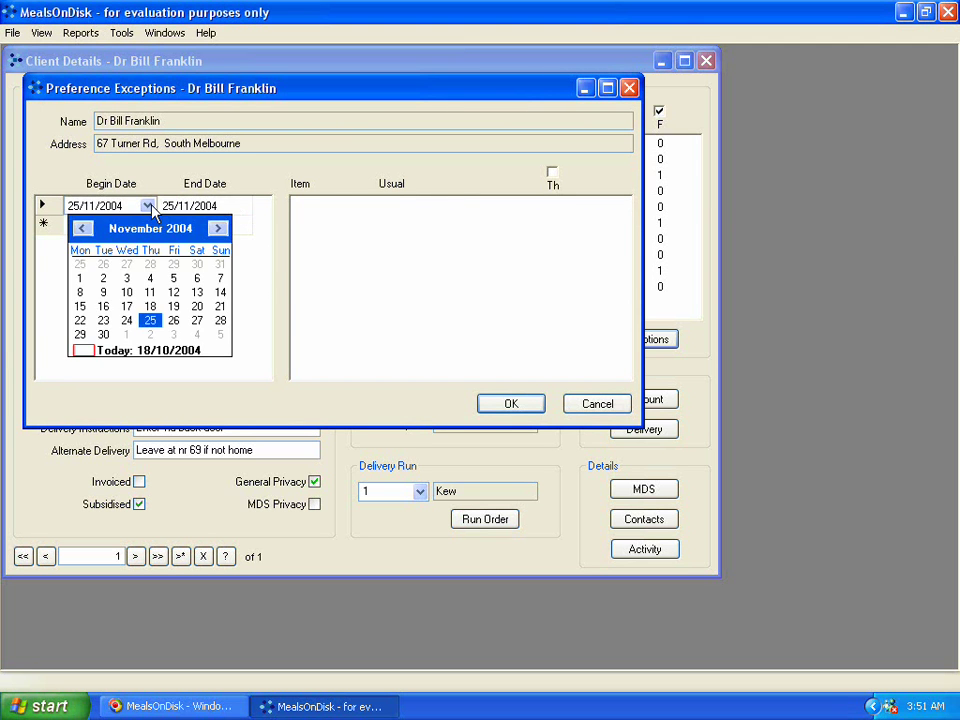
pyautogui.click(126, 320)
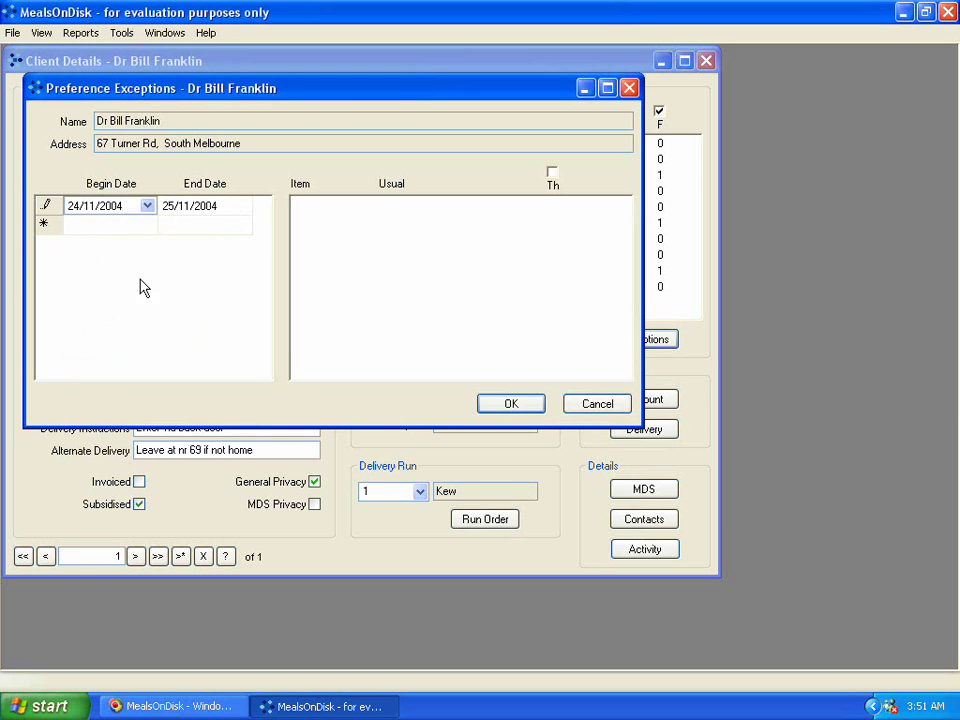
pyautogui.click(187, 207)
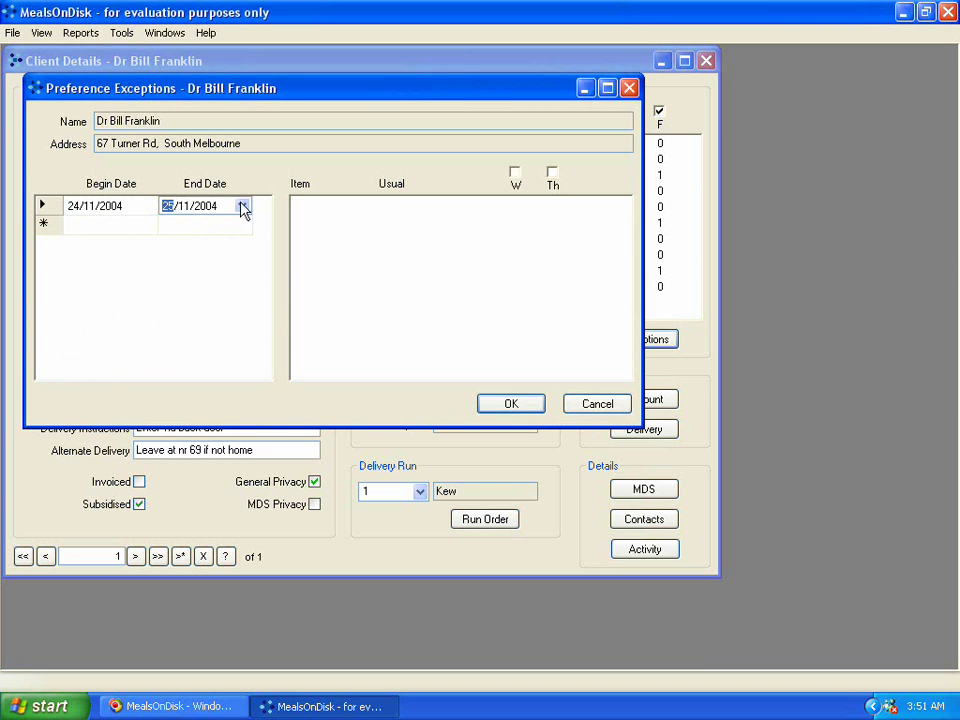
pyautogui.click(242, 206)
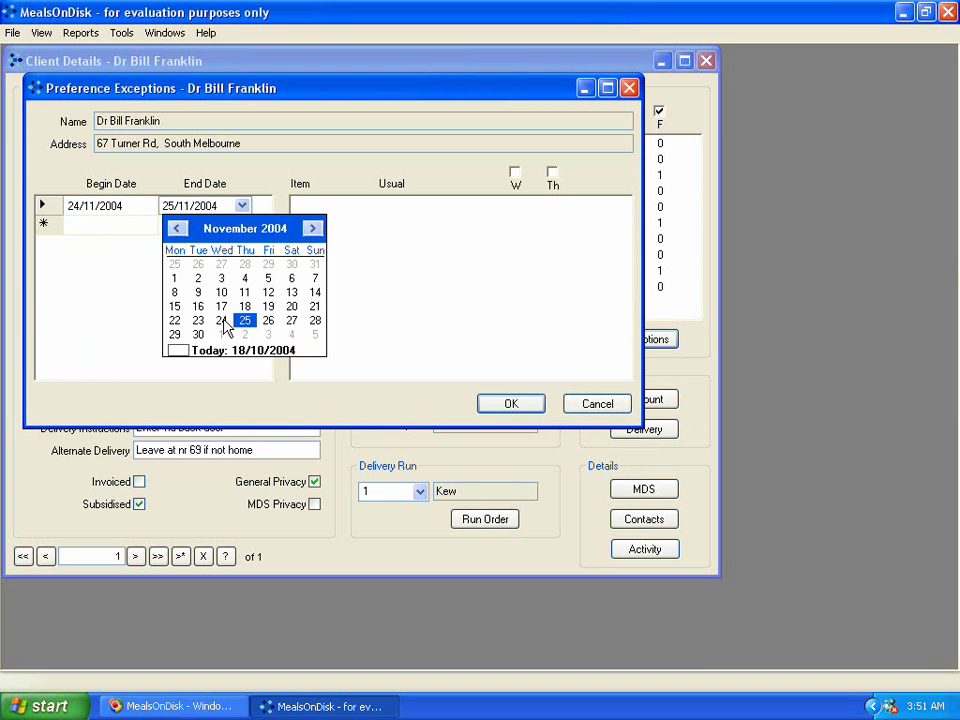
pyautogui.click(222, 321)
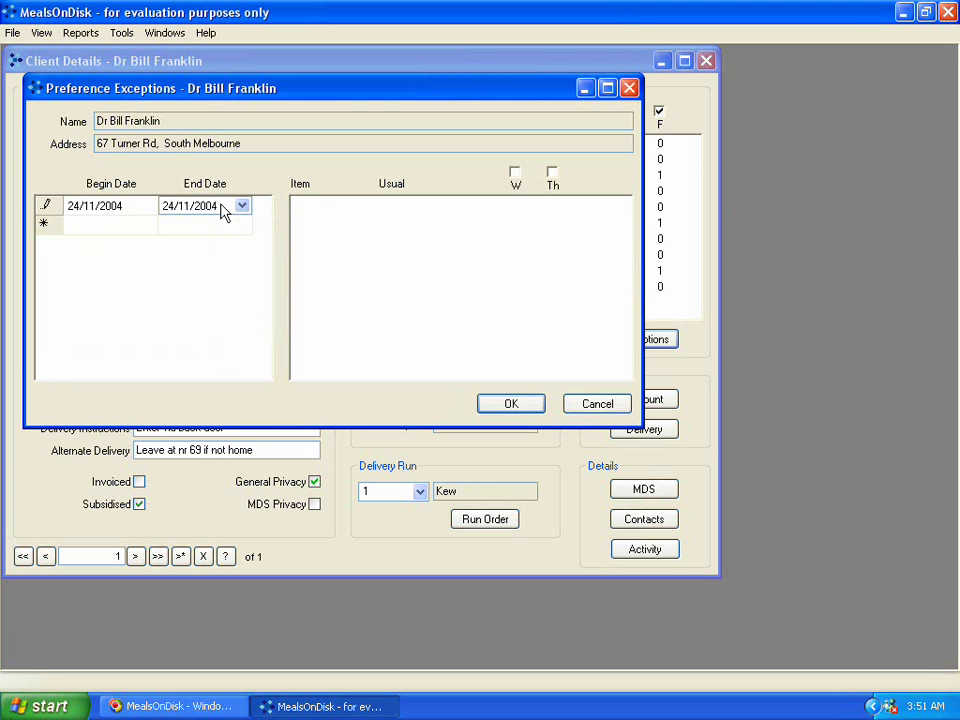
pyautogui.click(326, 216)
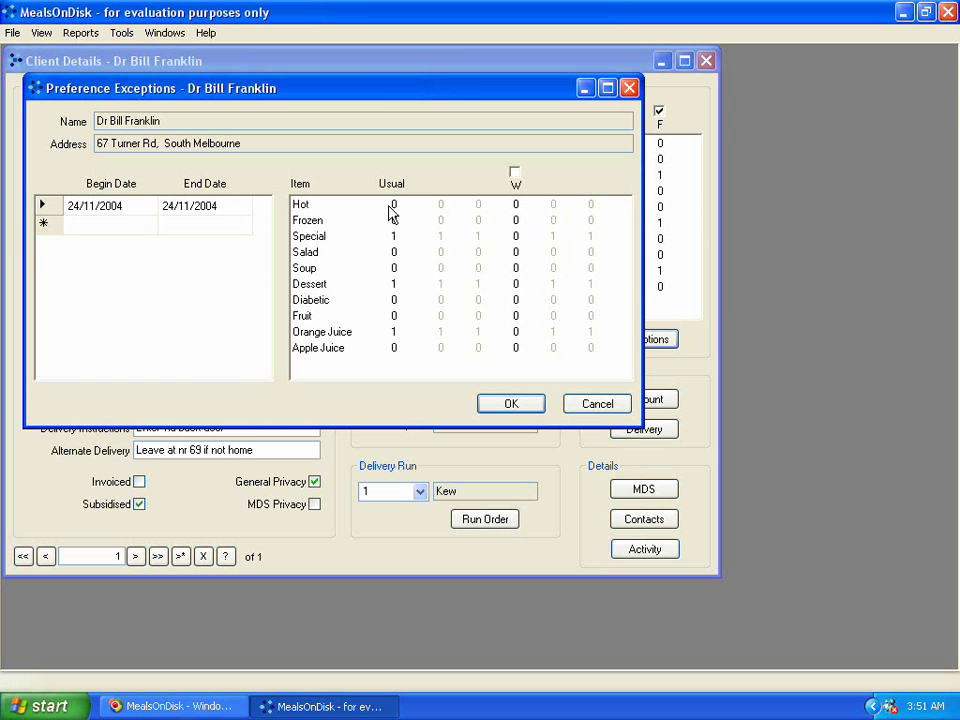
# Step: Enable Wednesday in the exception with 1 Apple Juice and 0 Orange Juice
pyautogui.moveTo(373, 92); pyautogui.dragTo(404, 135)
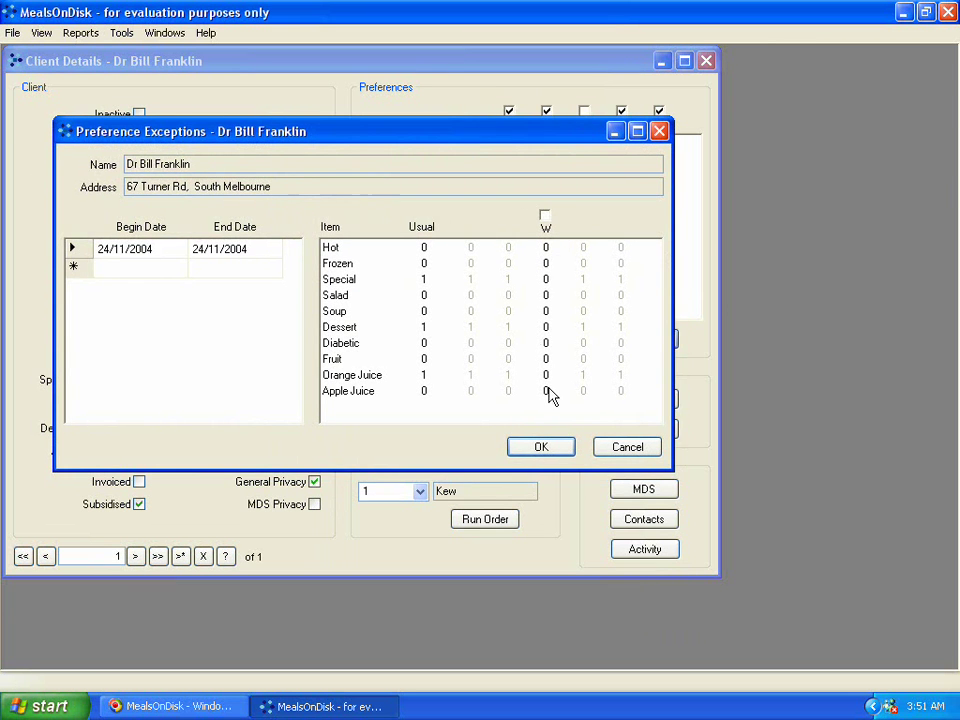
pyautogui.moveTo(513, 135); pyautogui.dragTo(516, 266)
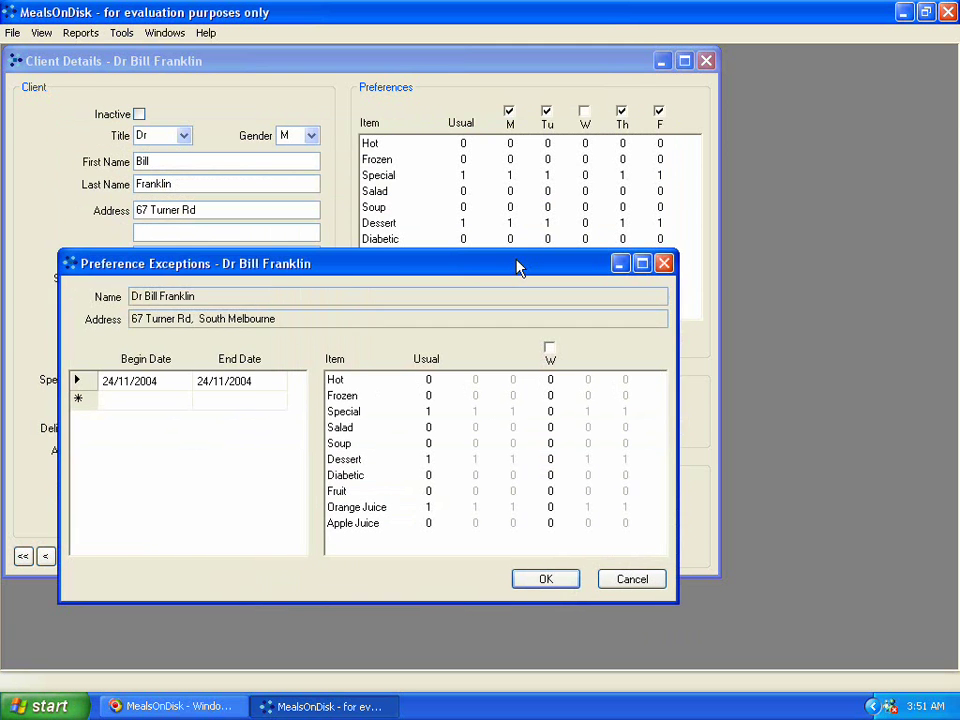
pyautogui.click(550, 350)
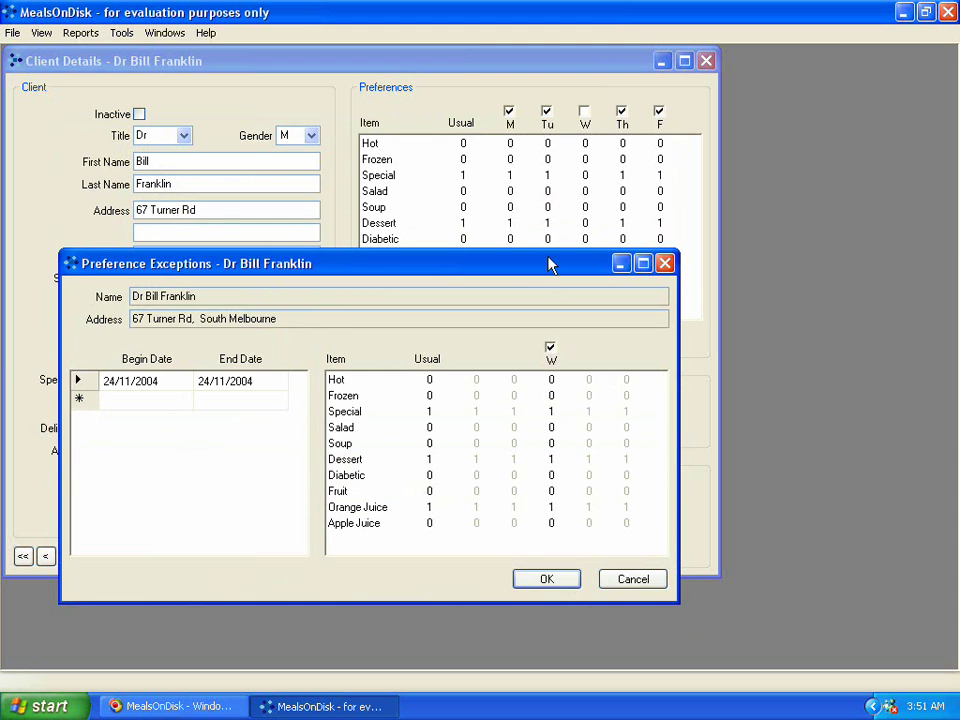
pyautogui.moveTo(535, 275); pyautogui.dragTo(522, 169)
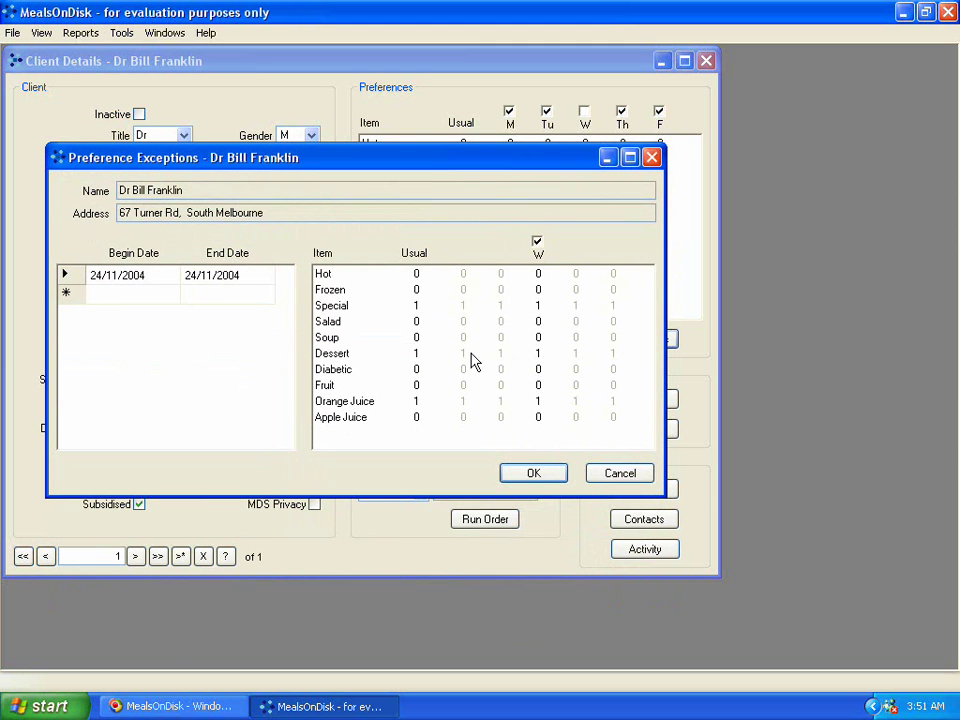
pyautogui.click(539, 418)
pyautogui.write('1')
pyautogui.click(546, 402)
pyautogui.write('0')
# Step: Toggle the Wednesday header checkbox and save the 24/11/2004 exception with OK
pyautogui.click(536, 244)
pyautogui.click(530, 478)
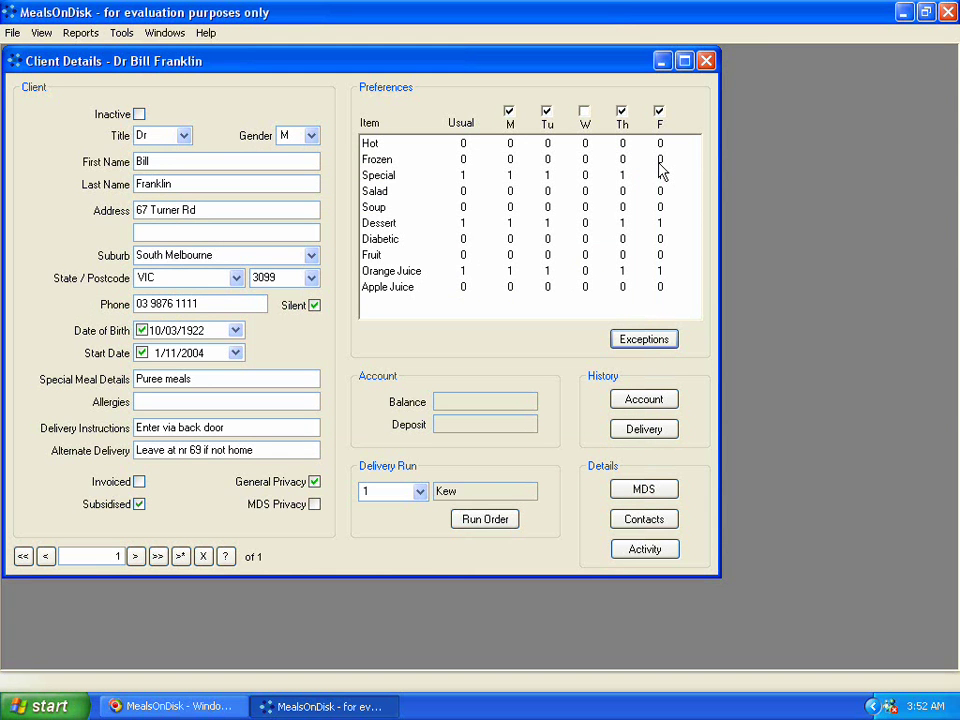
# Step: Enter 2 in the Frozen row's Friday cell of the weekly preferences
pyautogui.click(661, 159)
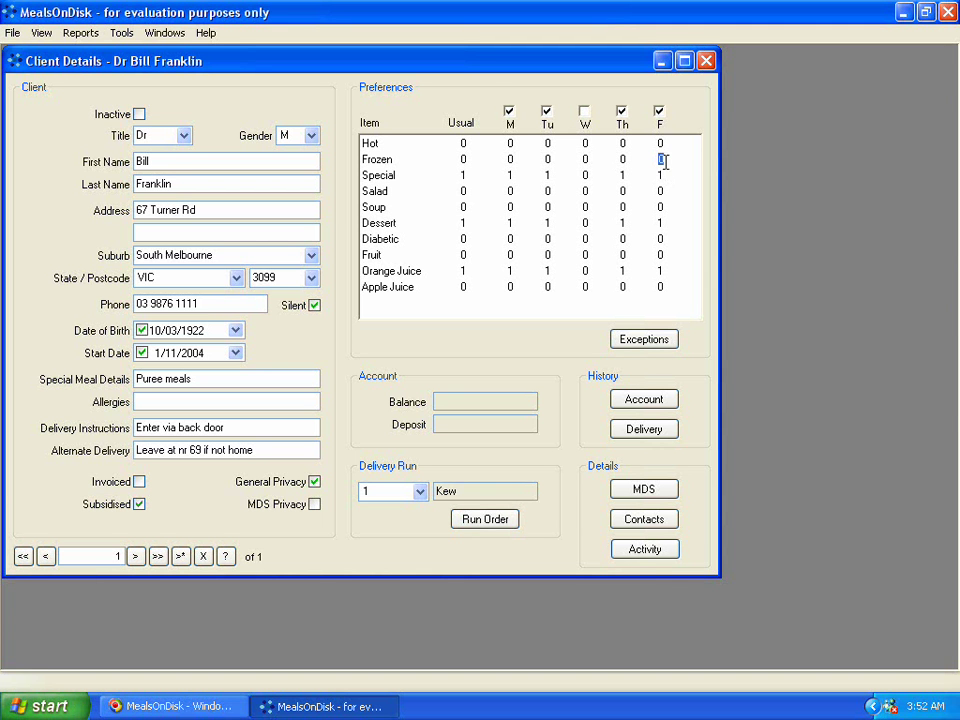
pyautogui.write('2')
pyautogui.press('Return')
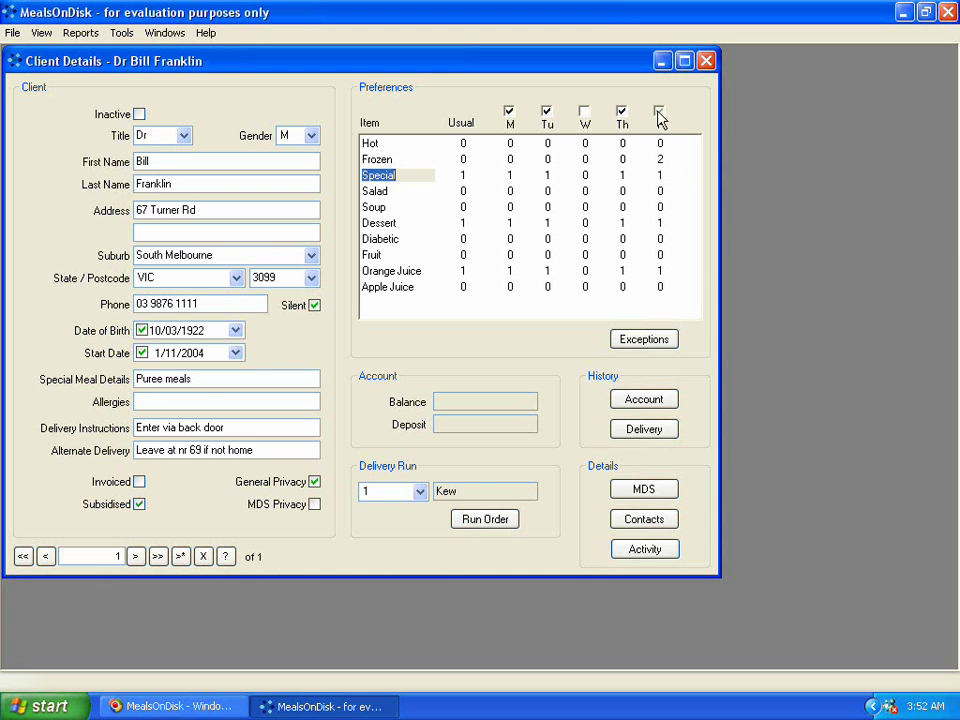